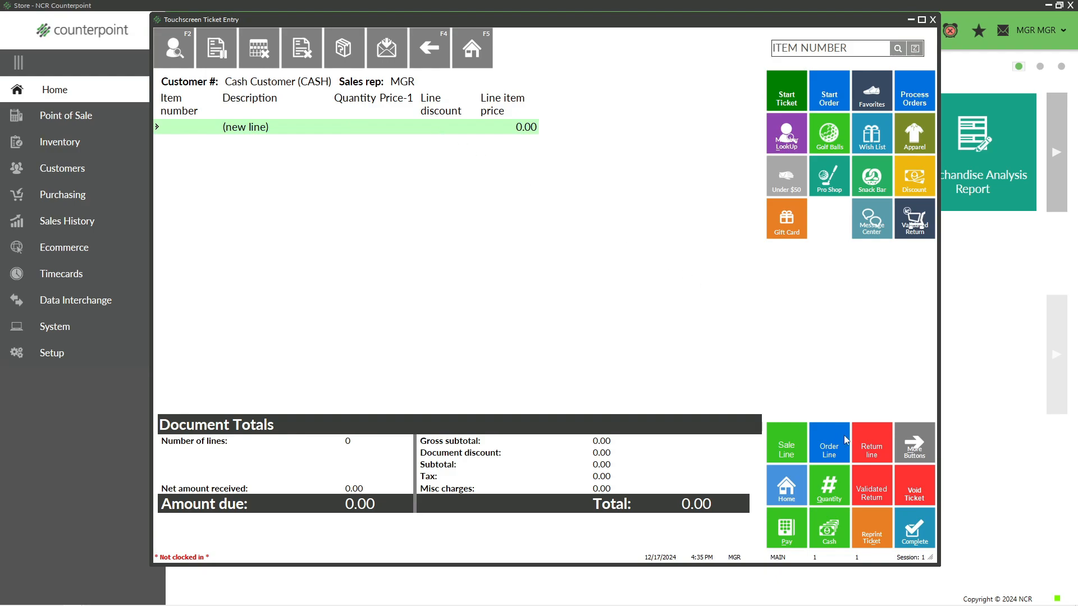
Start a new order with sales rep MGR for the customer Dupey Instruction.
{"action": "left_click", "coordinate": [871, 447]}
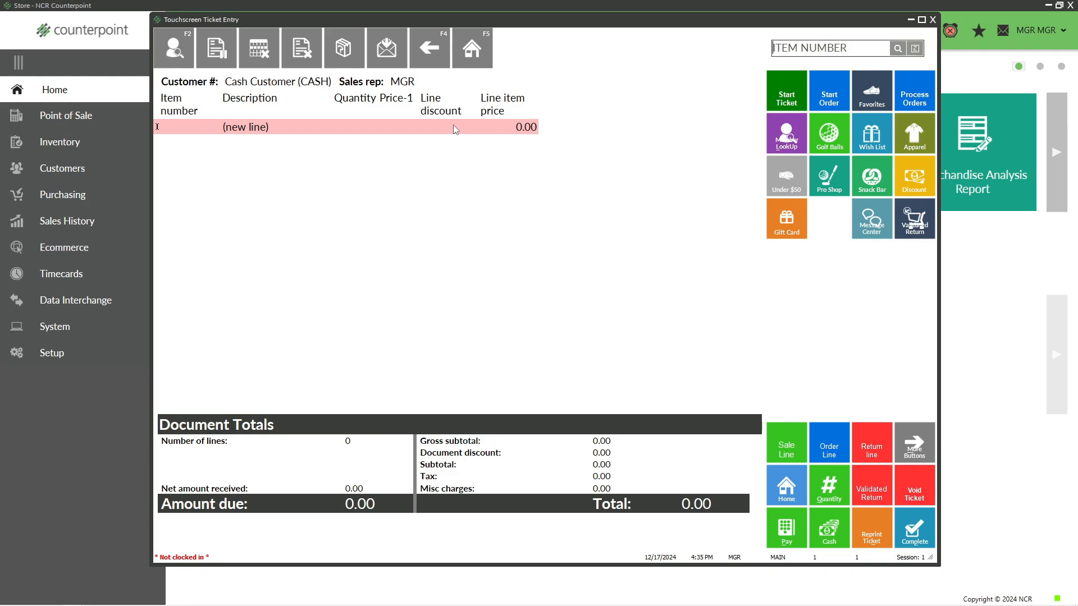
{"action": "left_click", "coordinate": [784, 443]}
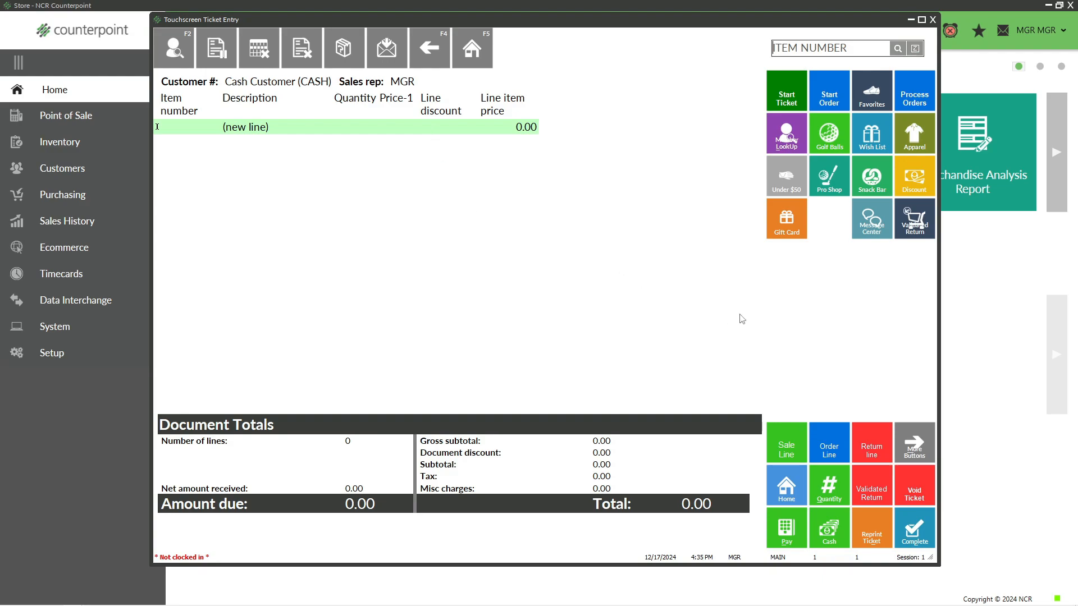
{"action": "left_click", "coordinate": [826, 97]}
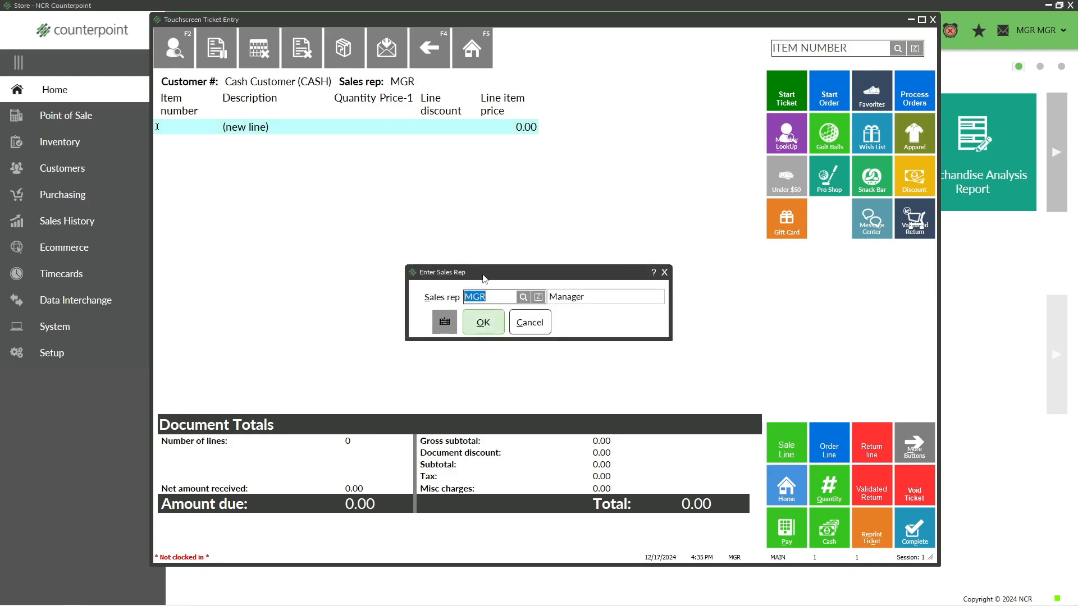
{"action": "left_click", "coordinate": [488, 324]}
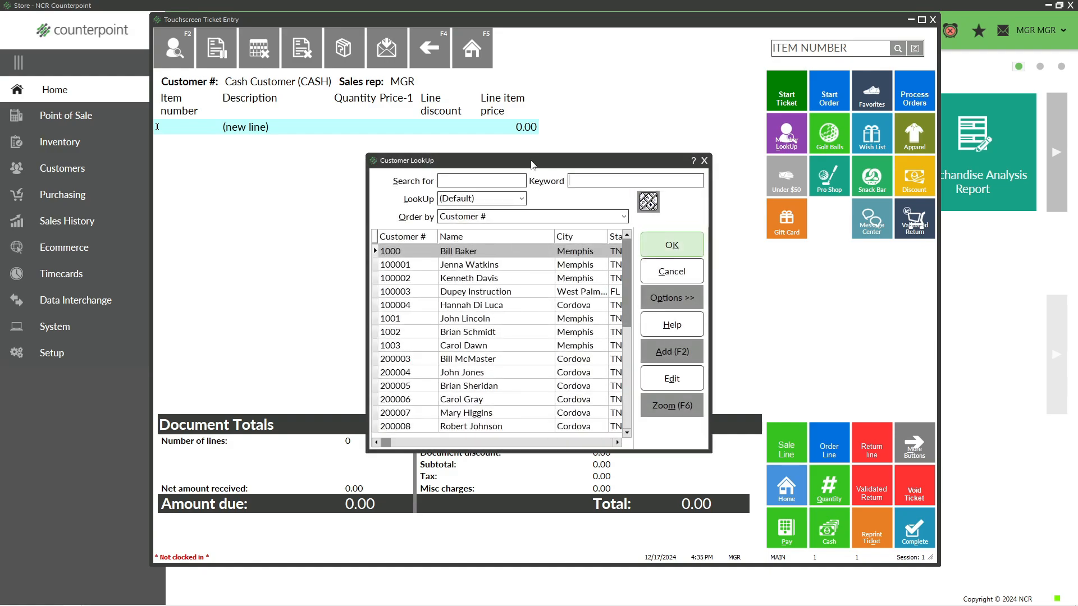
{"action": "left_click", "coordinate": [436, 263]}
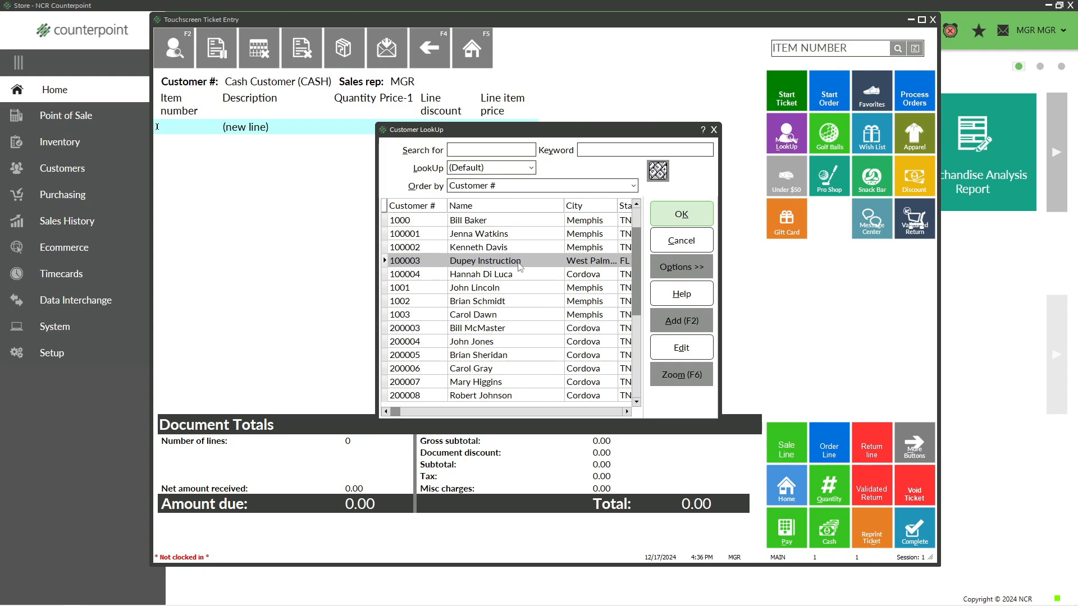
{"action": "left_click", "coordinate": [681, 215]}
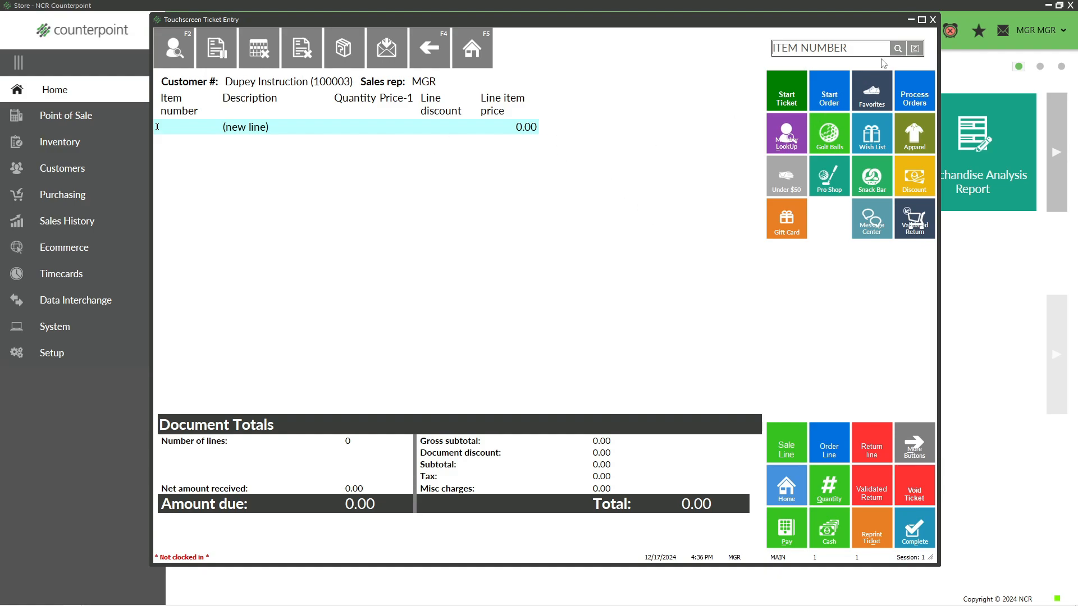
Add one Dunlop Titanium Balls (DUN-TI) and one Dunlop DDH 110 Balls (DUN-DDH) to the order.
{"action": "left_click", "coordinate": [898, 48]}
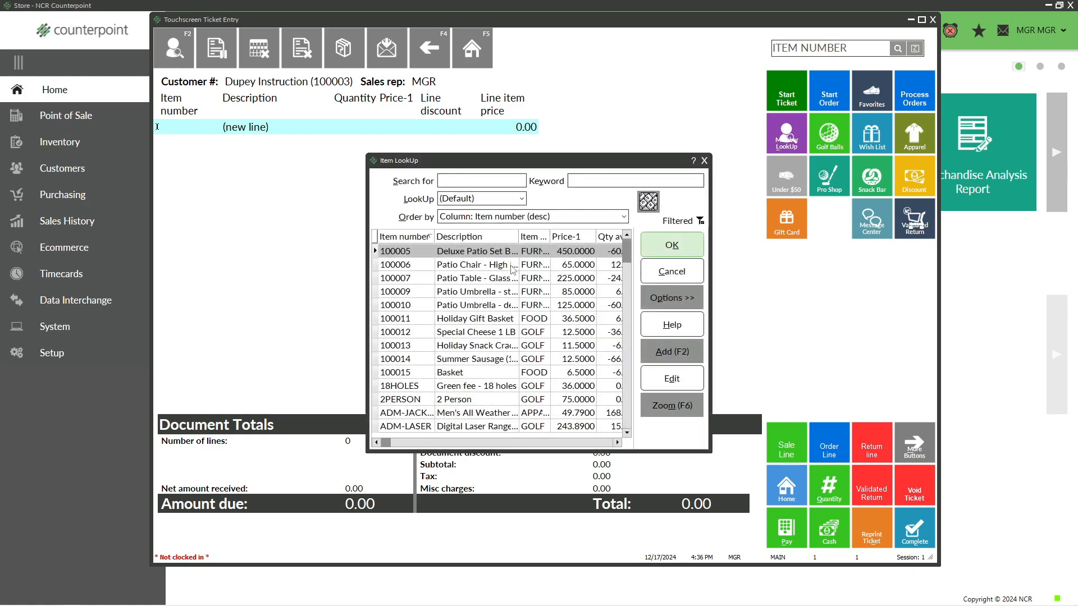
{"action": "type", "text": "c"}
{"action": "type", "text": "un-ti"}
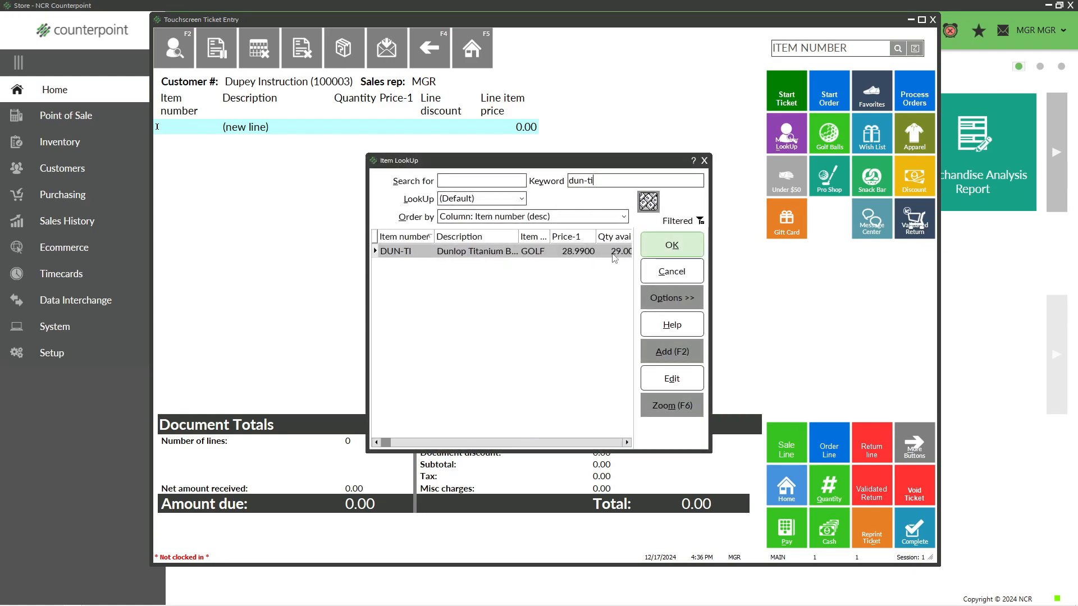
{"action": "left_click", "coordinate": [654, 246]}
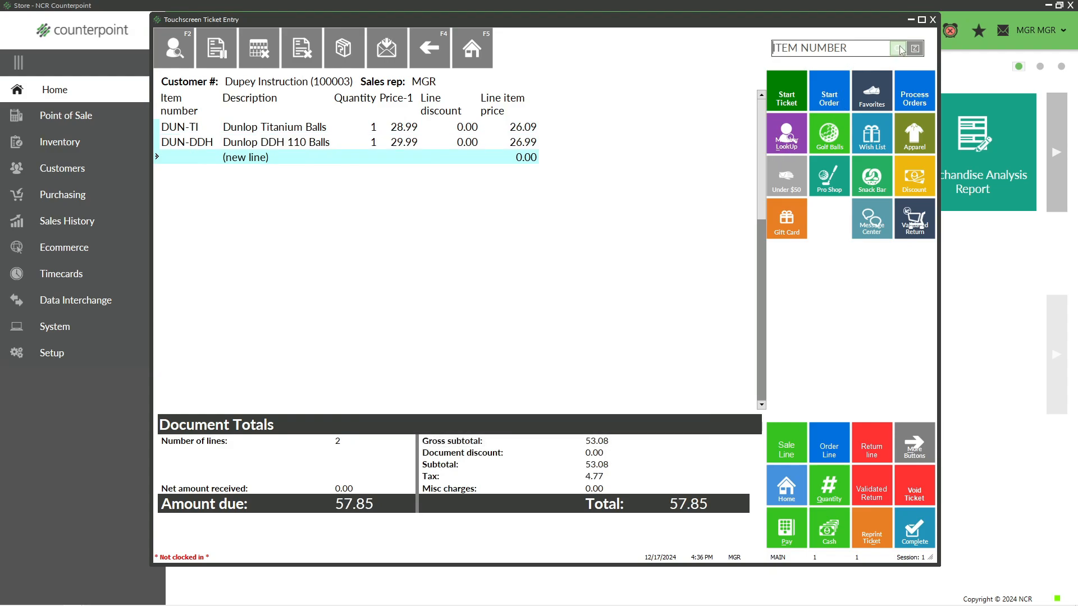
Look up items with the keyword apl and add one Golf umbrella (APL-UMB) to the order.
{"action": "left_click", "coordinate": [898, 48]}
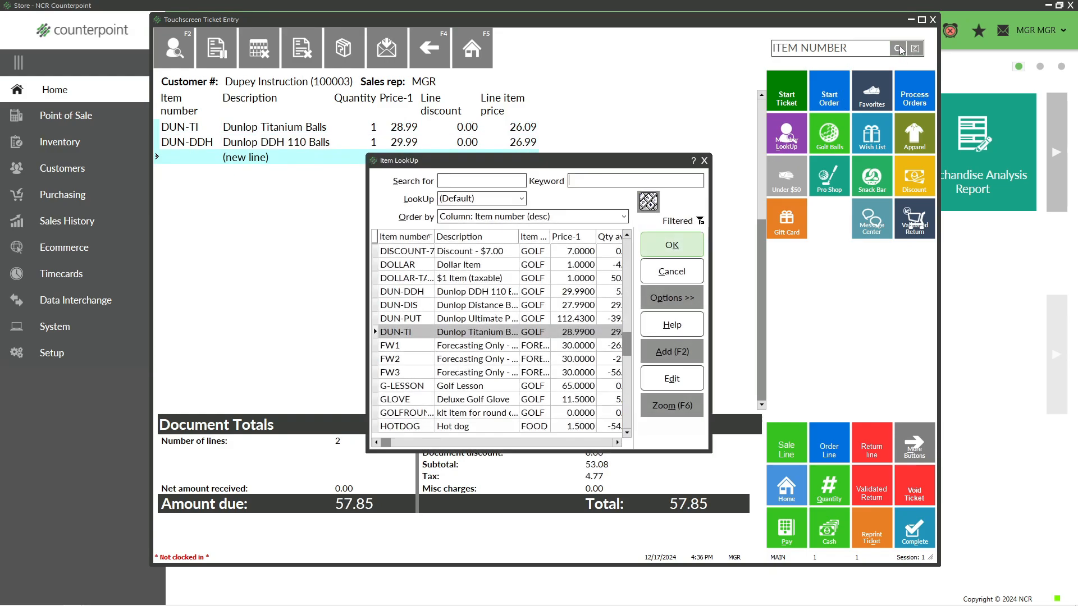
{"action": "type", "text": "a"}
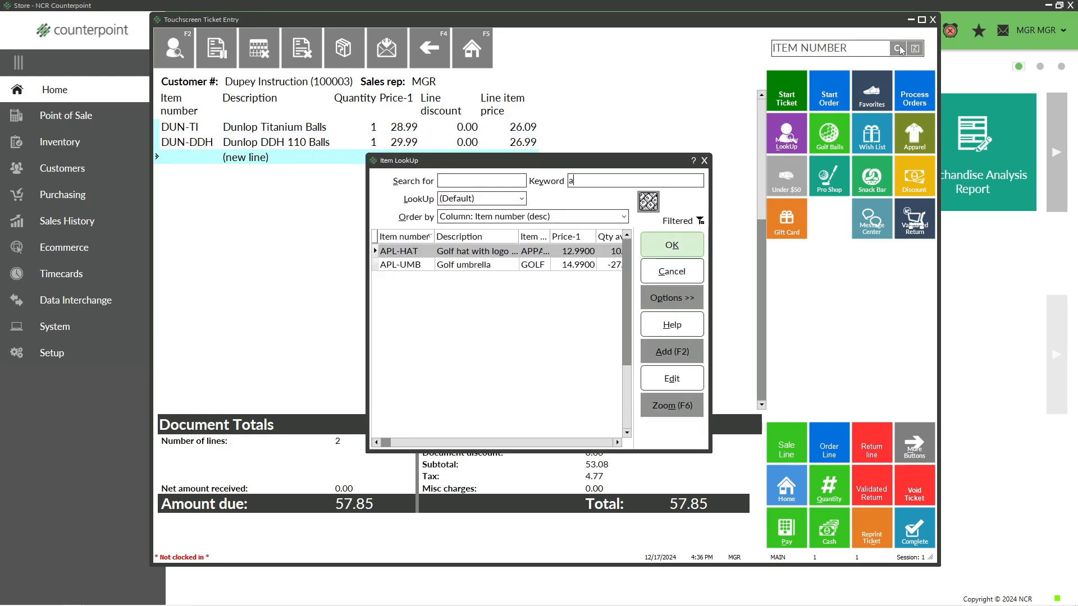
{"action": "type", "text": "plapl"}
{"action": "double_click", "coordinate": [500, 268]}
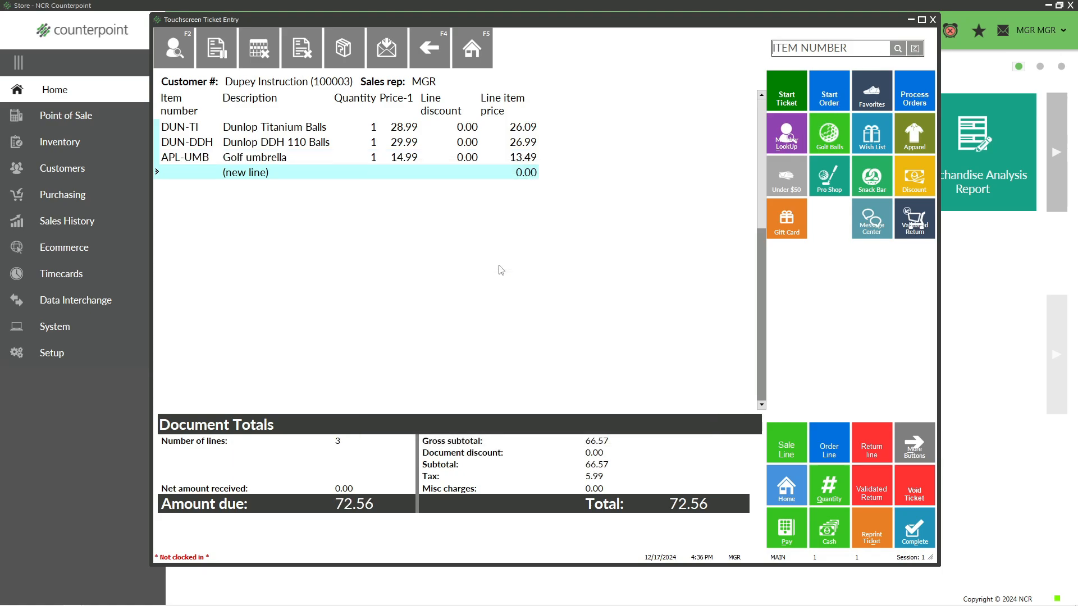
{"action": "left_click", "coordinate": [365, 140]}
{"action": "left_click", "coordinate": [367, 159]}
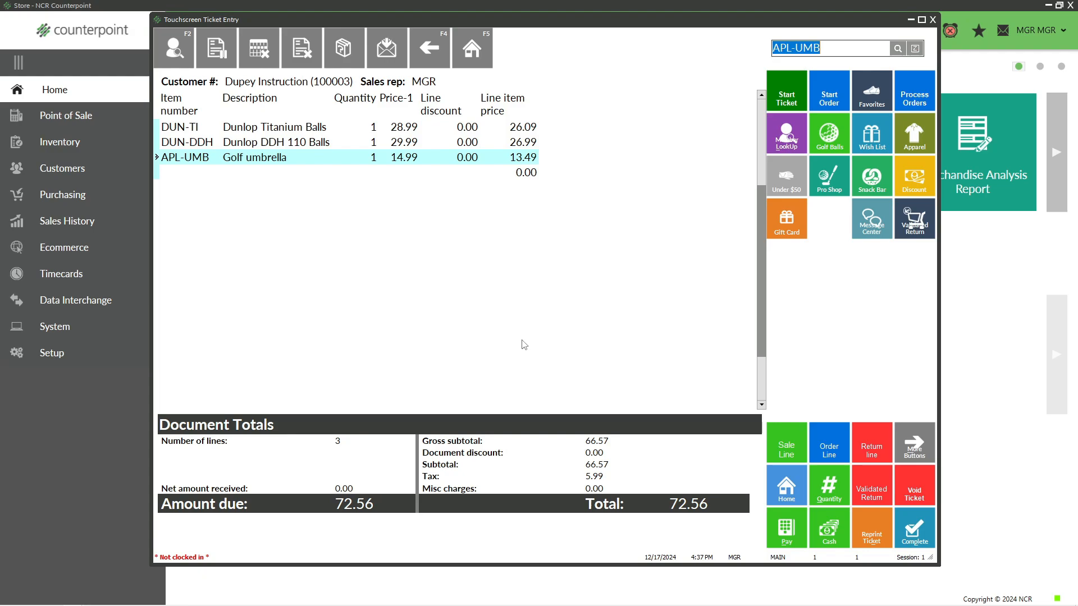
Take a cash payment for the full ticket balance of 72.56 and apply it to the order's balance.
{"action": "left_click", "coordinate": [782, 532]}
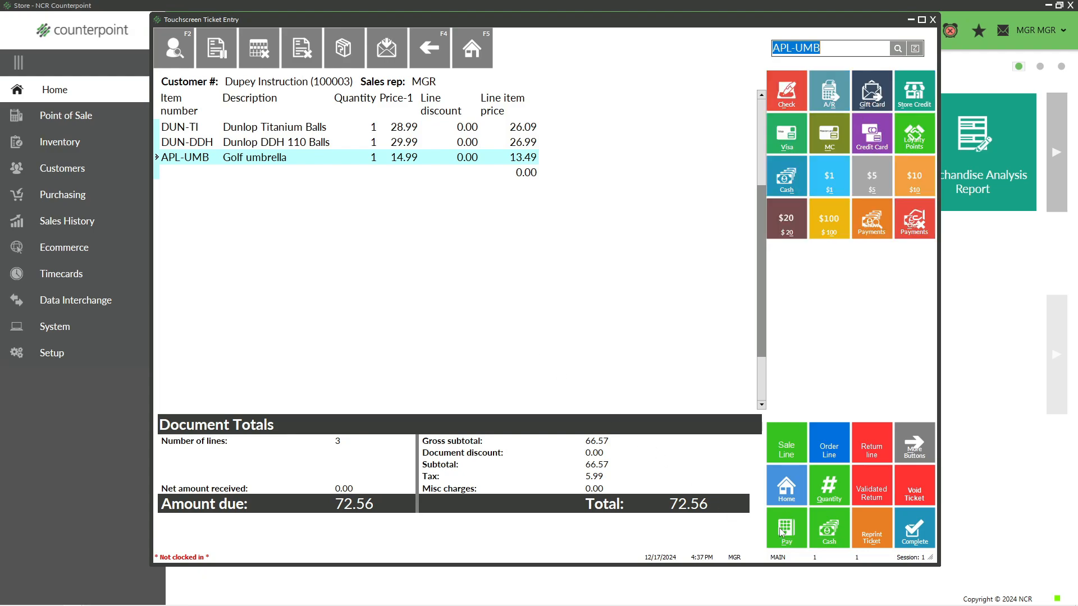
{"action": "left_click", "coordinate": [786, 178]}
{"action": "left_click", "coordinate": [507, 275]}
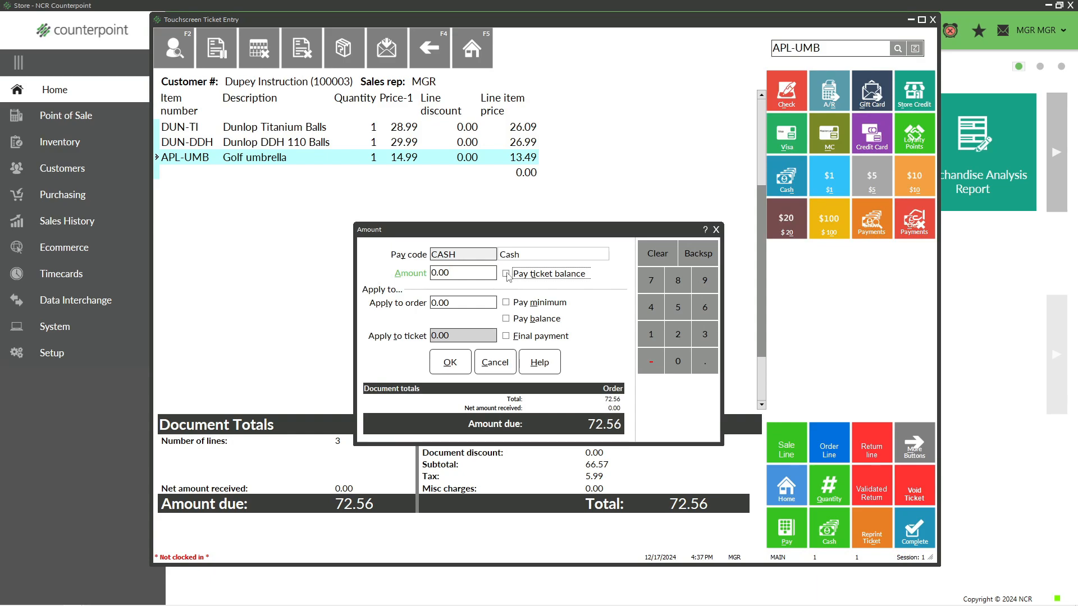
{"action": "left_click", "coordinate": [507, 318]}
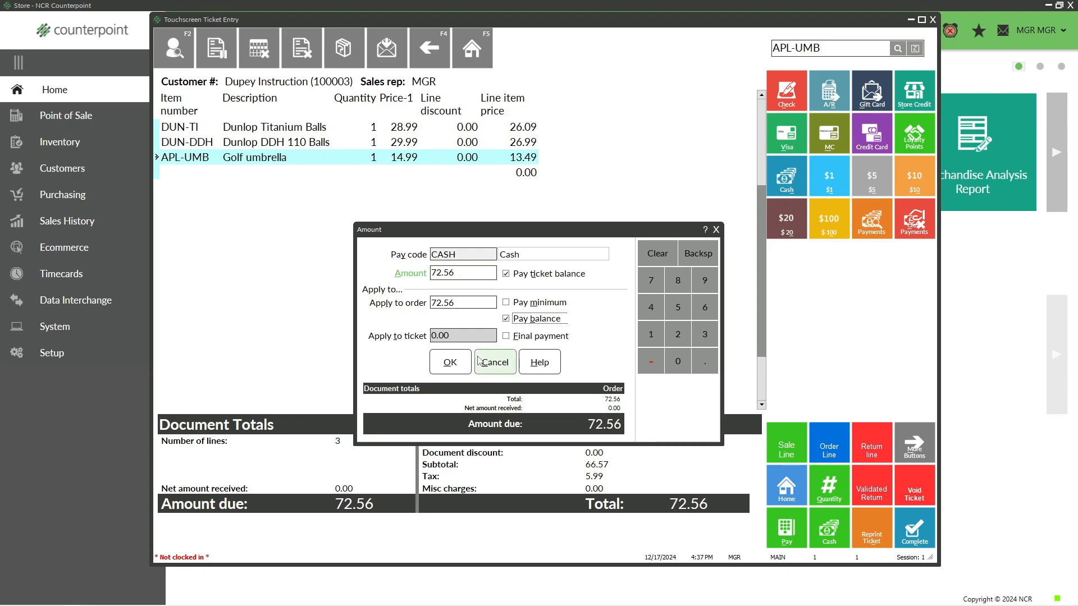
{"action": "left_click", "coordinate": [450, 365]}
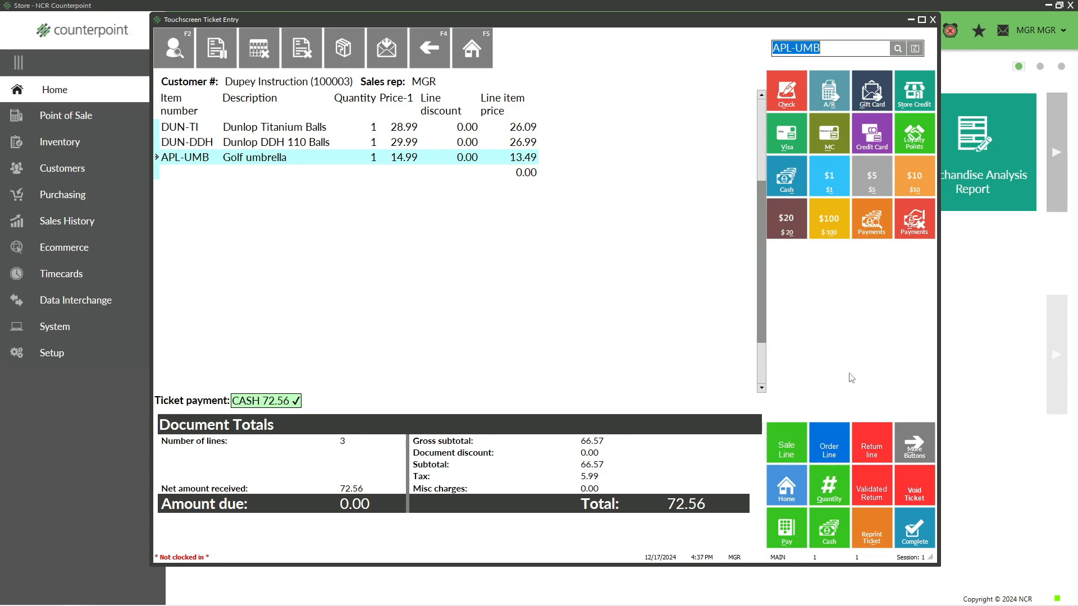
Complete the order with the bill-to address copied as the ship-to address, and skip printing any documents.
{"action": "left_click", "coordinate": [910, 532]}
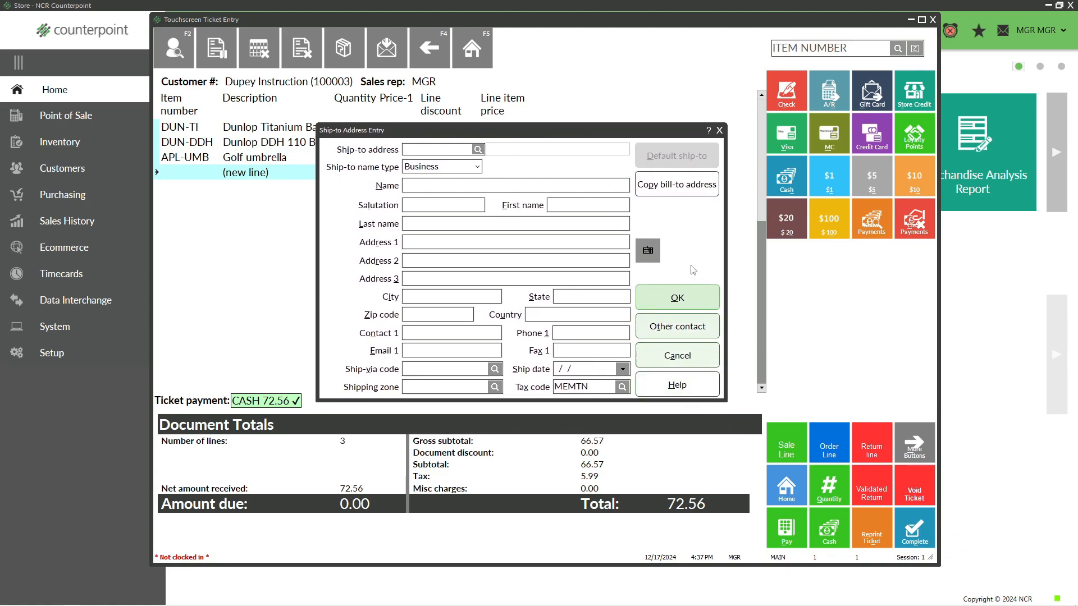
{"action": "left_click", "coordinate": [656, 190]}
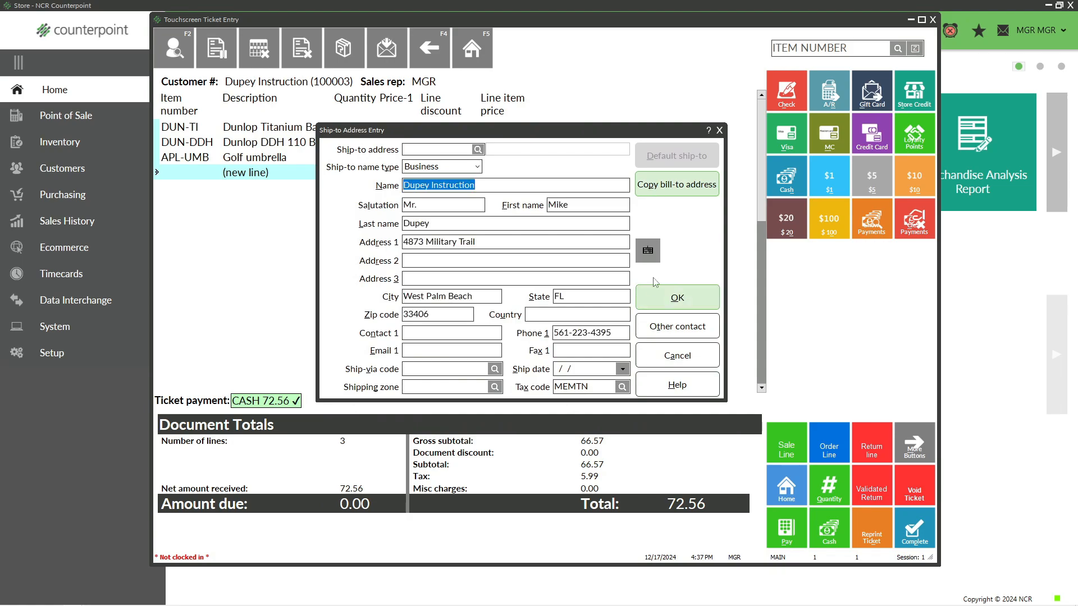
{"action": "left_click", "coordinate": [657, 298]}
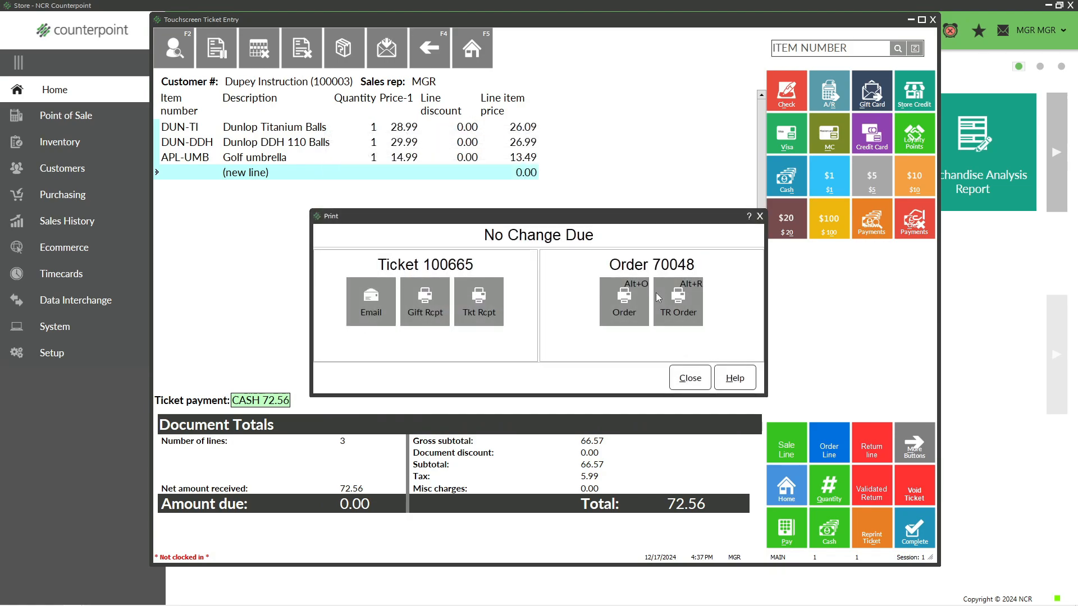
{"action": "left_click", "coordinate": [681, 384]}
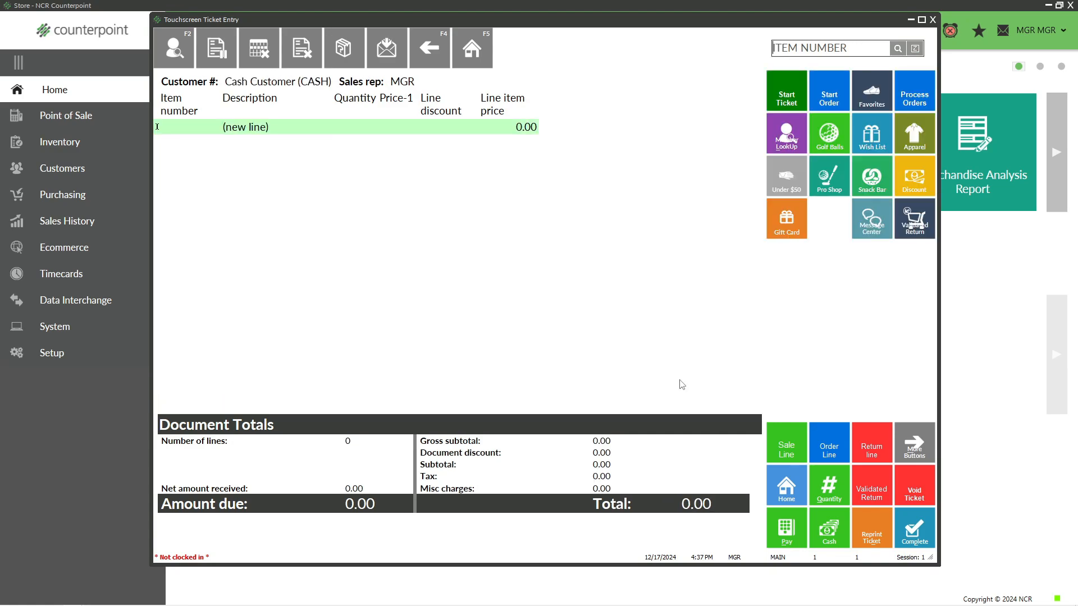
Look up the Dupey Instruction order dated 12/17/2024 in Process Orders and open it for editing.
{"action": "left_click", "coordinate": [910, 99]}
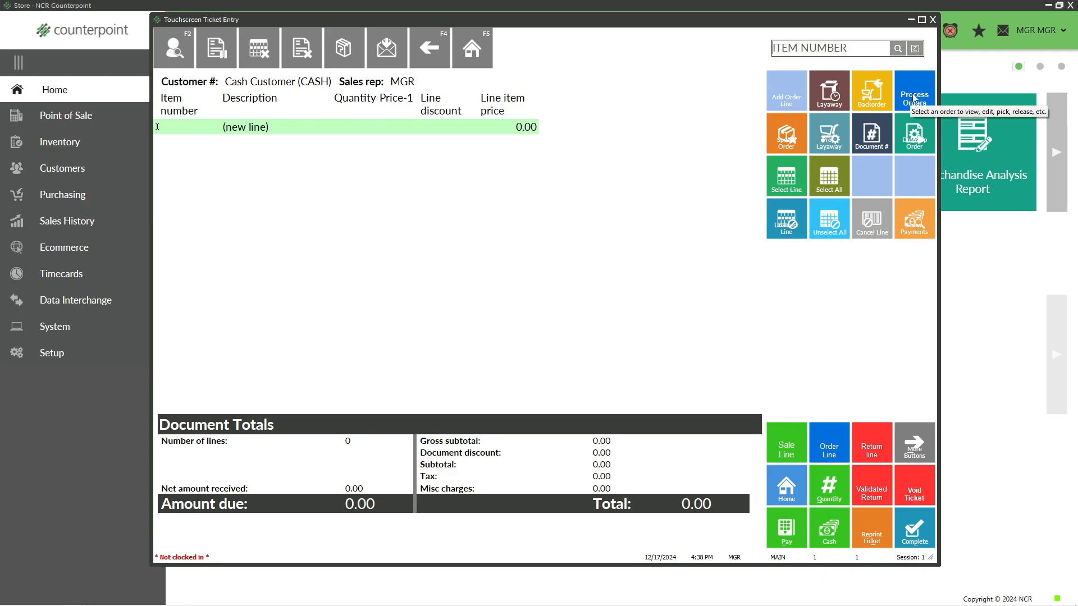
{"action": "left_click", "coordinate": [913, 100]}
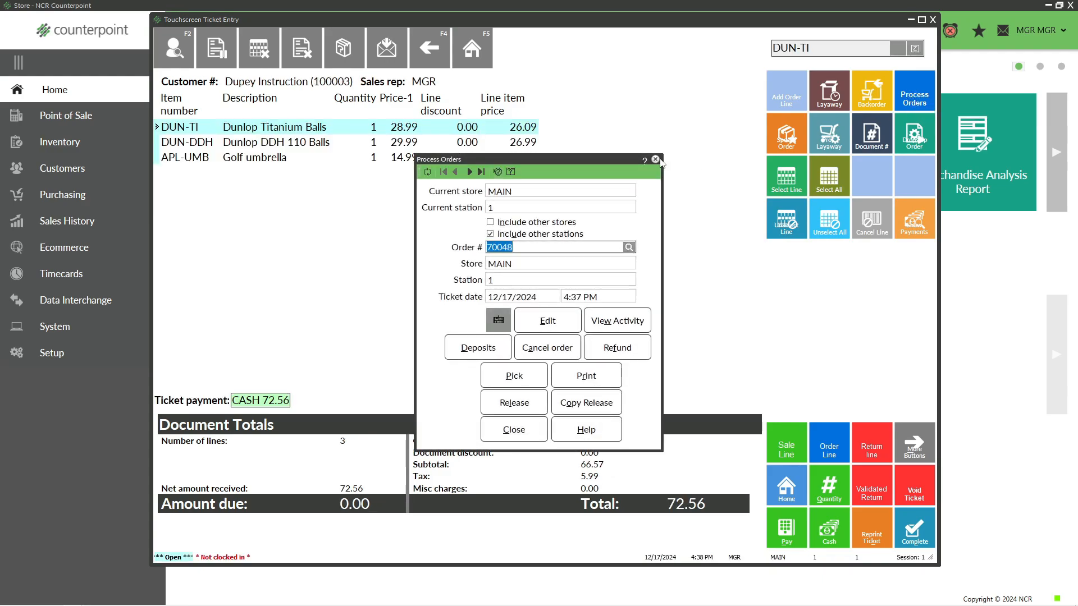
{"action": "left_click_drag", "start_coordinate": [601, 160], "coordinate": [654, 87]}
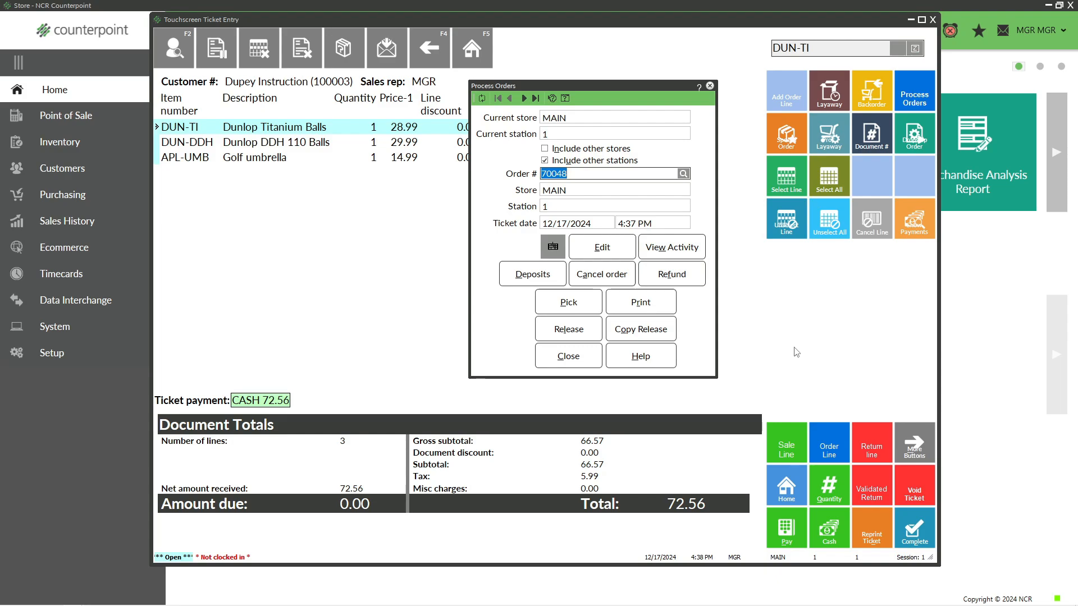
{"action": "left_click", "coordinate": [574, 173]}
{"action": "left_click", "coordinate": [683, 173]}
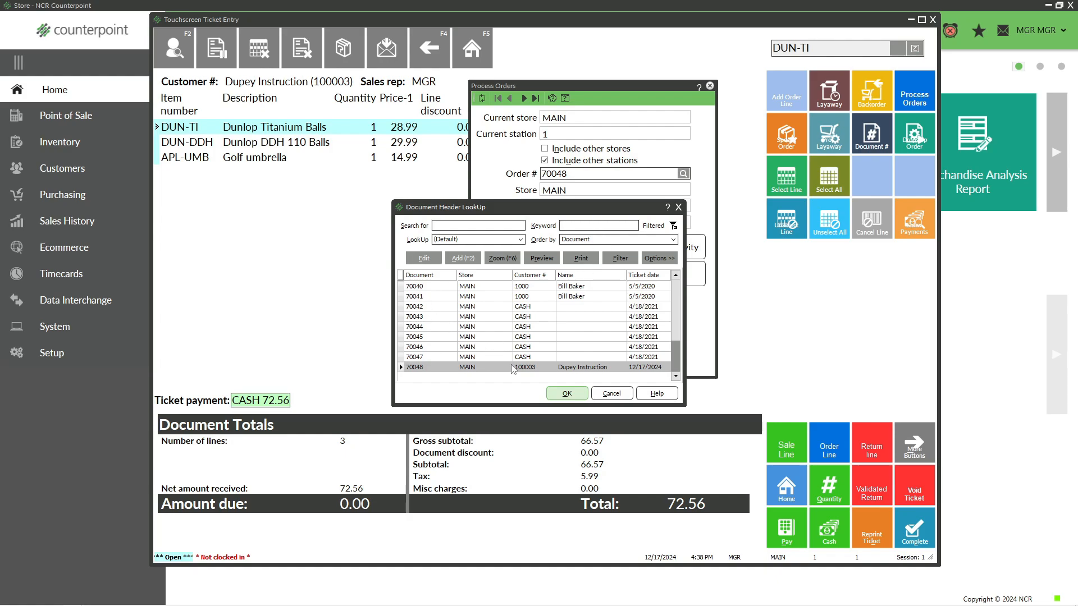
{"action": "left_click", "coordinate": [565, 394]}
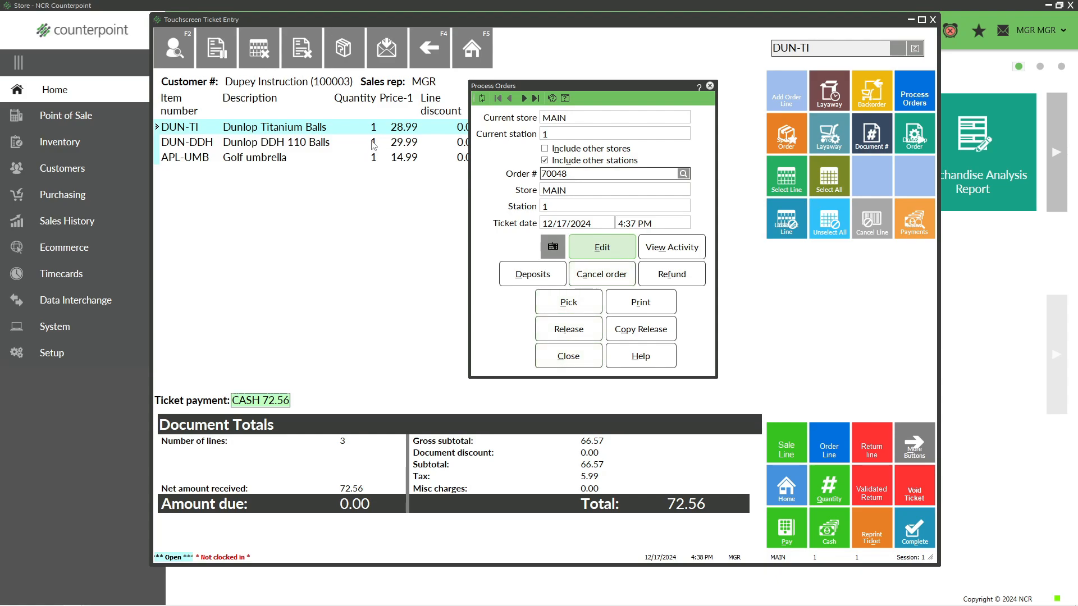
{"action": "left_click", "coordinate": [588, 248]}
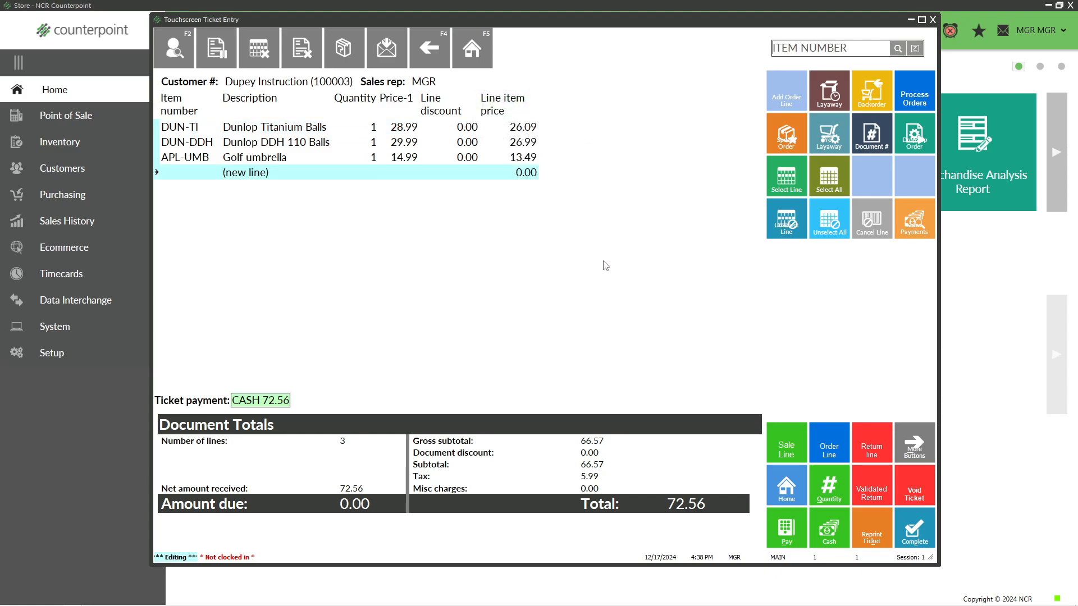
Set the quantity of the Dunlop DDH 110 Balls line to 2 and save the edited order.
{"action": "left_click", "coordinate": [406, 146]}
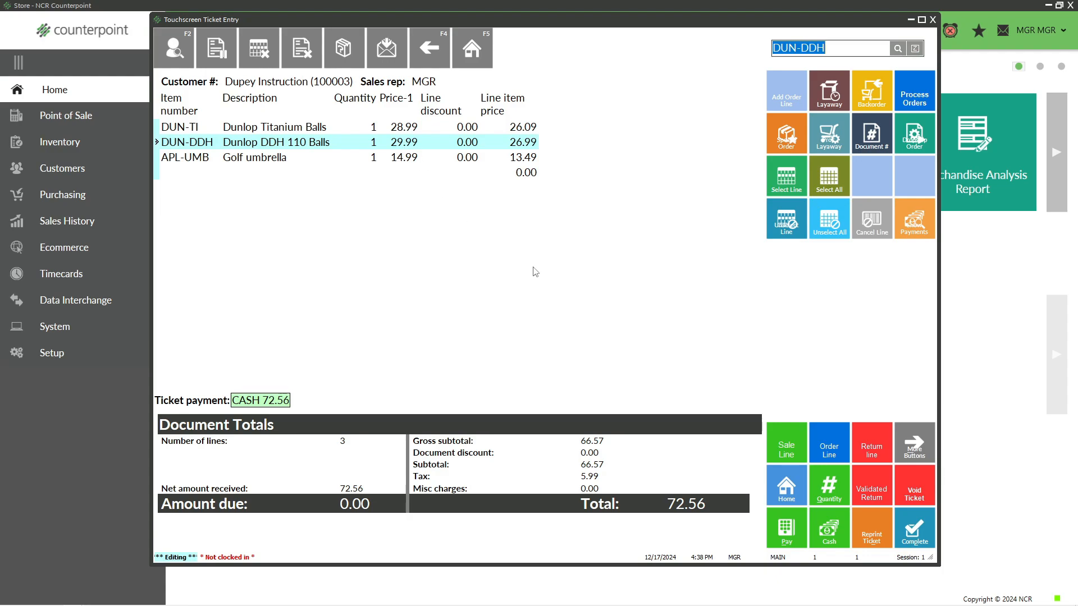
{"action": "left_click", "coordinate": [818, 485]}
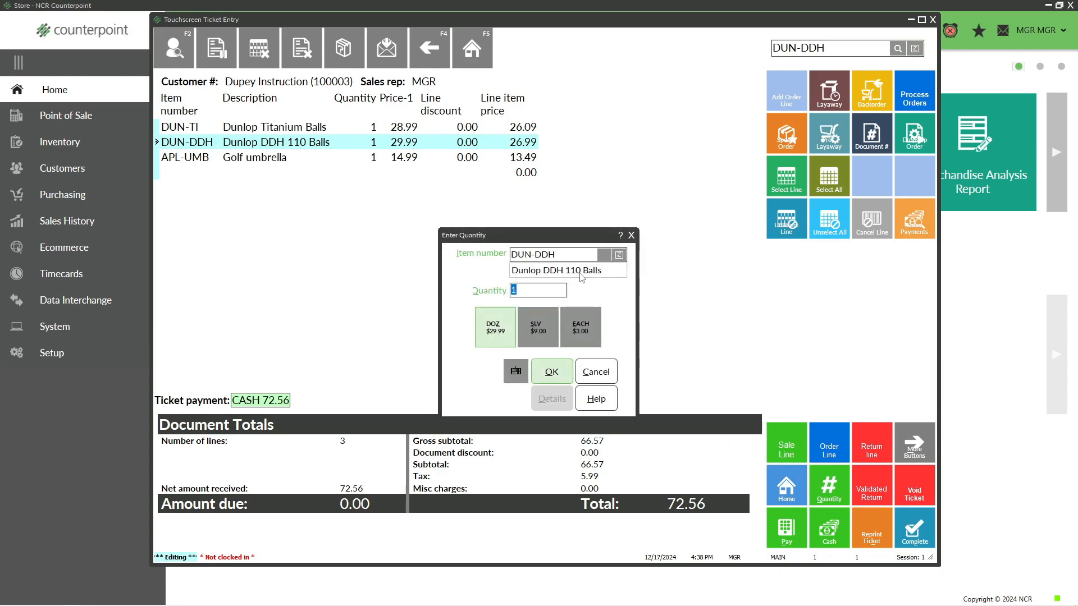
{"action": "type", "text": "2"}
{"action": "left_click", "coordinate": [557, 369]}
{"action": "left_click", "coordinate": [415, 164]}
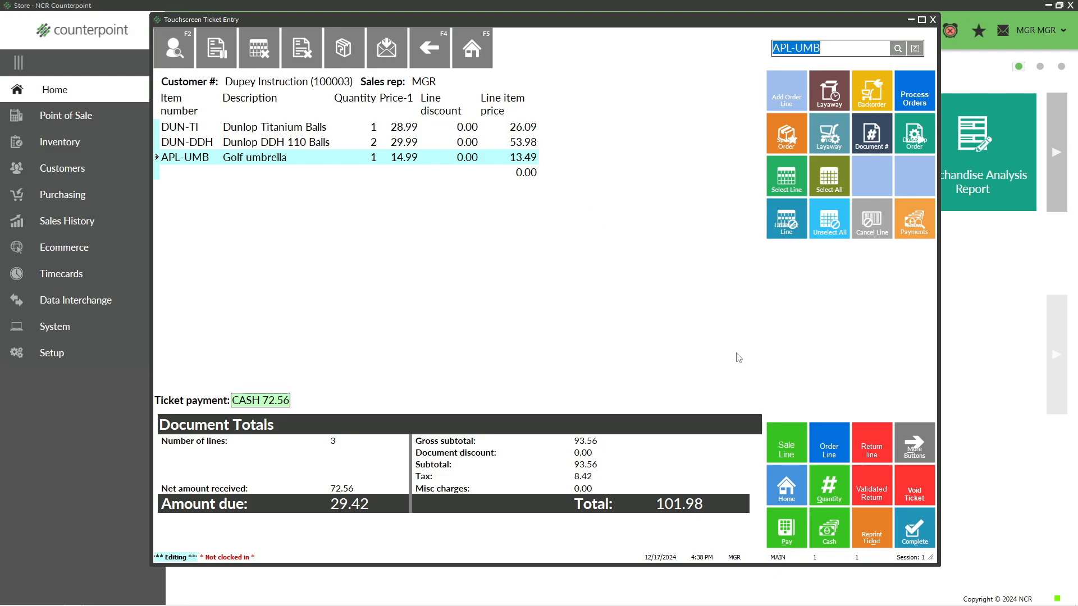
{"action": "left_click", "coordinate": [912, 529]}
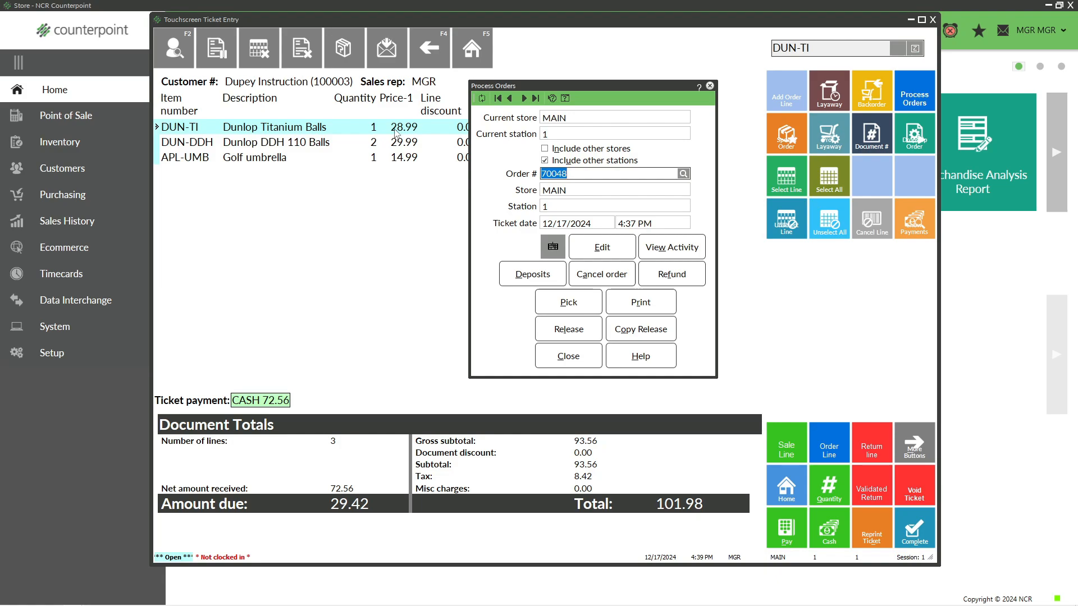
Release all lines of the Dupey Instruction order, applying the full 72.56 deposit with nothing left on order.
{"action": "left_click", "coordinate": [570, 332]}
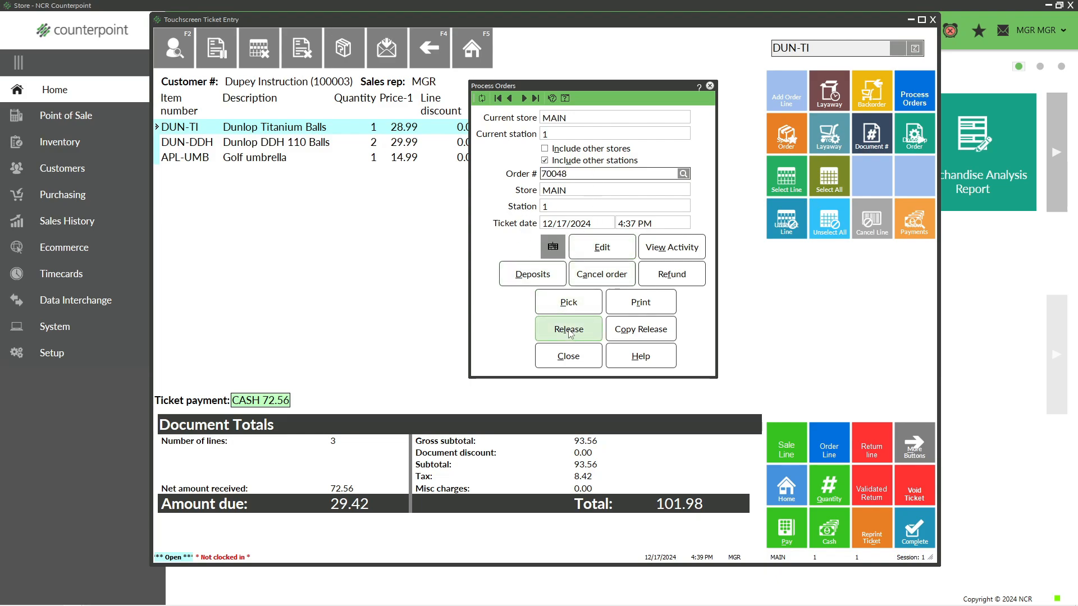
{"action": "left_click", "coordinate": [601, 322]}
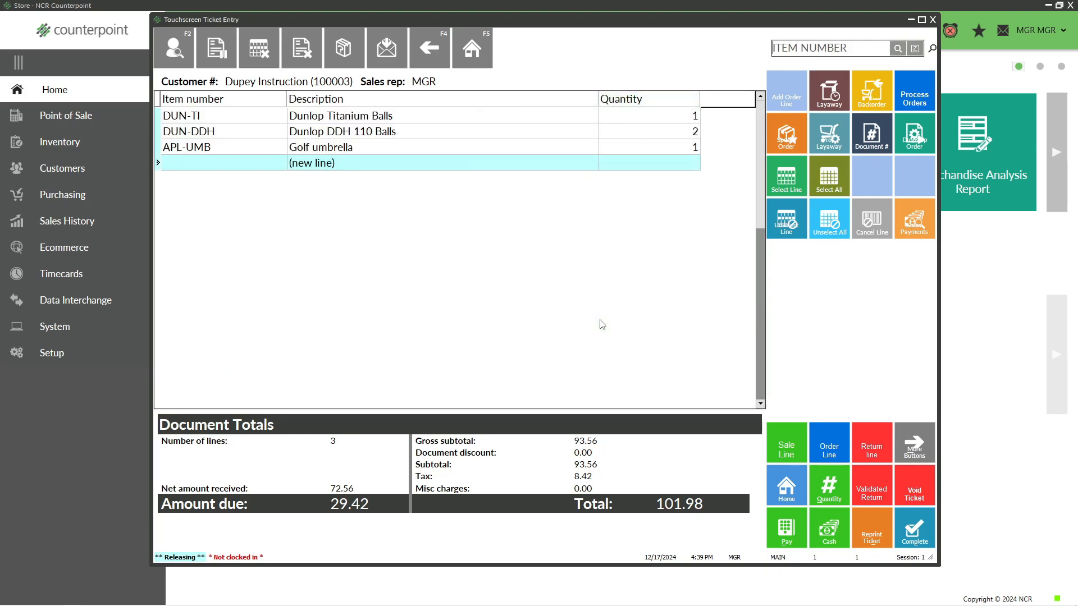
{"action": "left_click", "coordinate": [448, 132]}
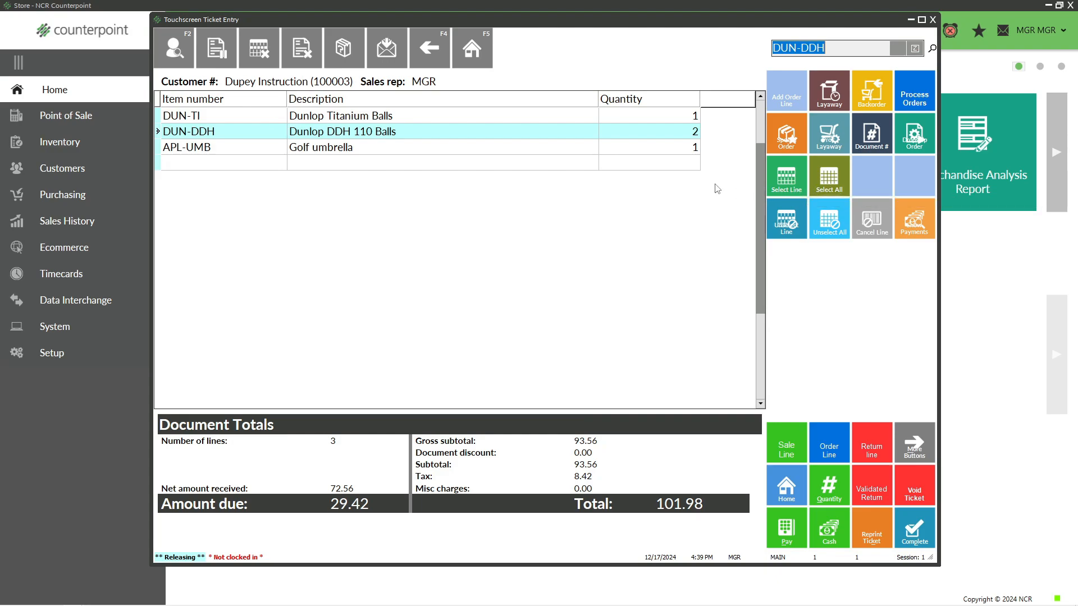
{"action": "left_click", "coordinate": [493, 117]}
{"action": "left_click", "coordinate": [493, 133]}
{"action": "left_click", "coordinate": [493, 146]}
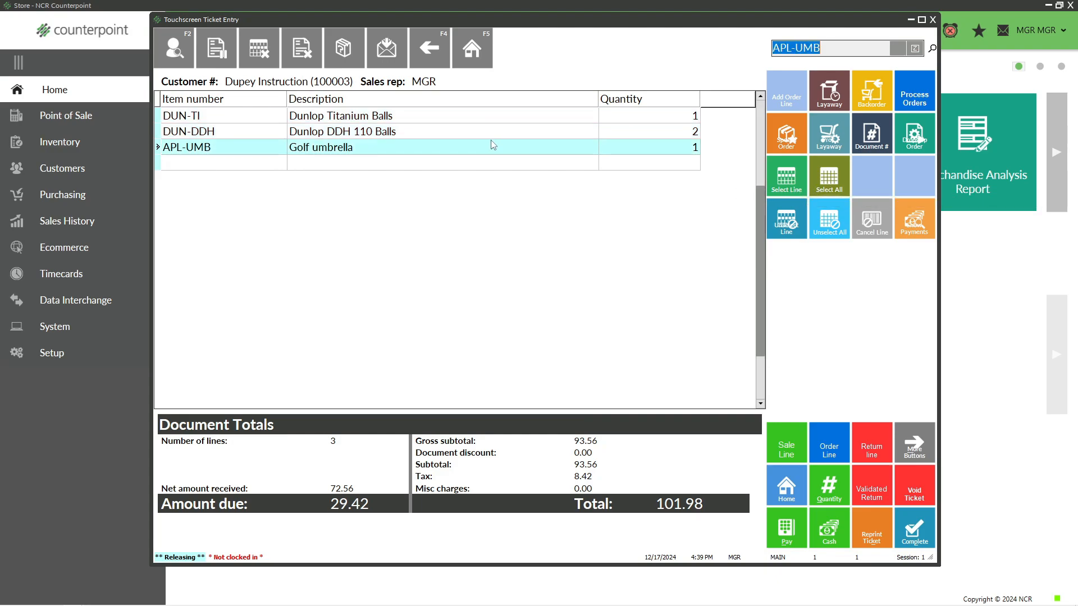
{"action": "left_click", "coordinate": [491, 134]}
{"action": "left_click", "coordinate": [490, 119]}
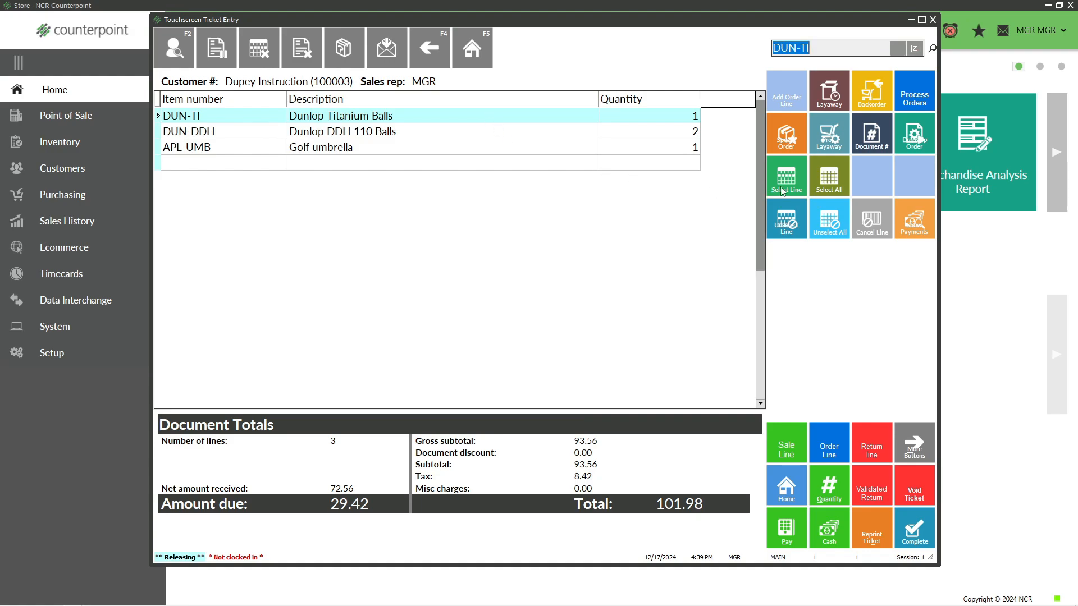
{"action": "left_click", "coordinate": [829, 180]}
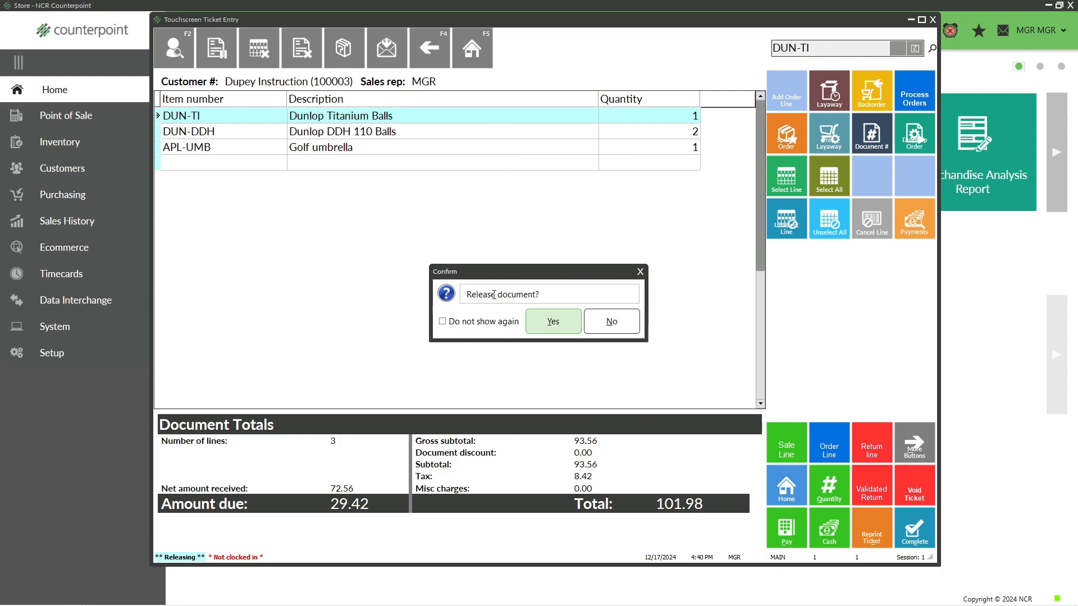
{"action": "left_click", "coordinate": [548, 323]}
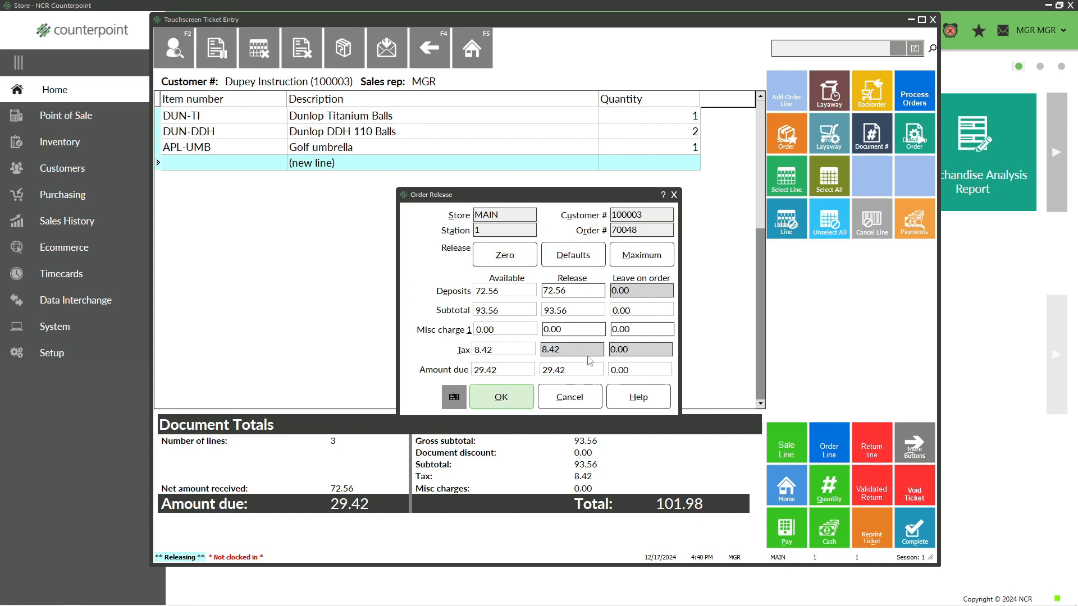
{"action": "left_click", "coordinate": [501, 398]}
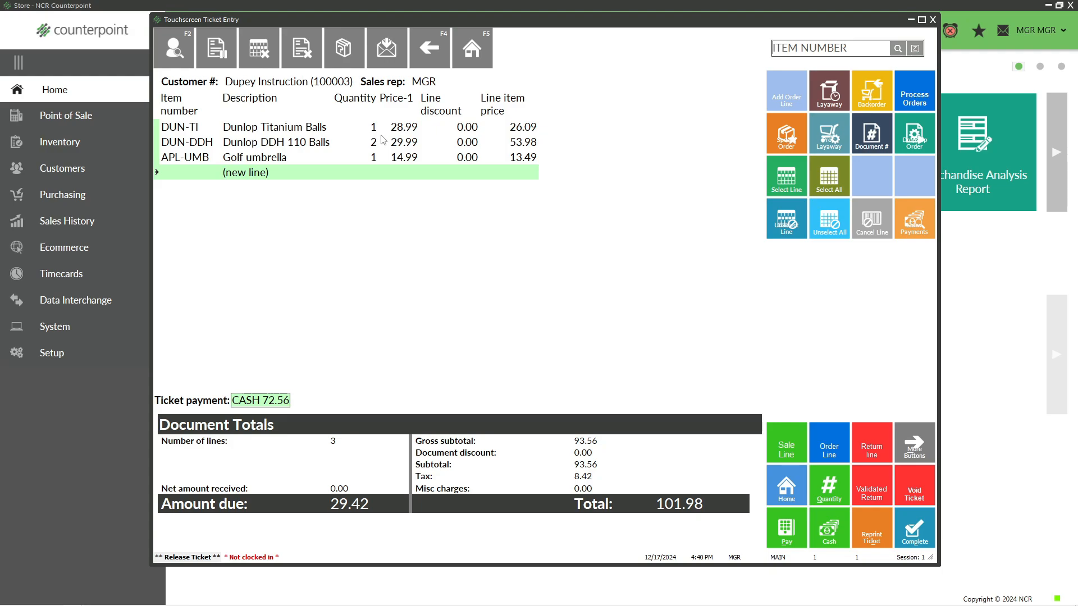
Pay the release ticket's remaining balance of 29.42 in cash.
{"action": "left_click", "coordinate": [380, 130]}
{"action": "left_click", "coordinate": [382, 143]}
{"action": "left_click", "coordinate": [385, 159]}
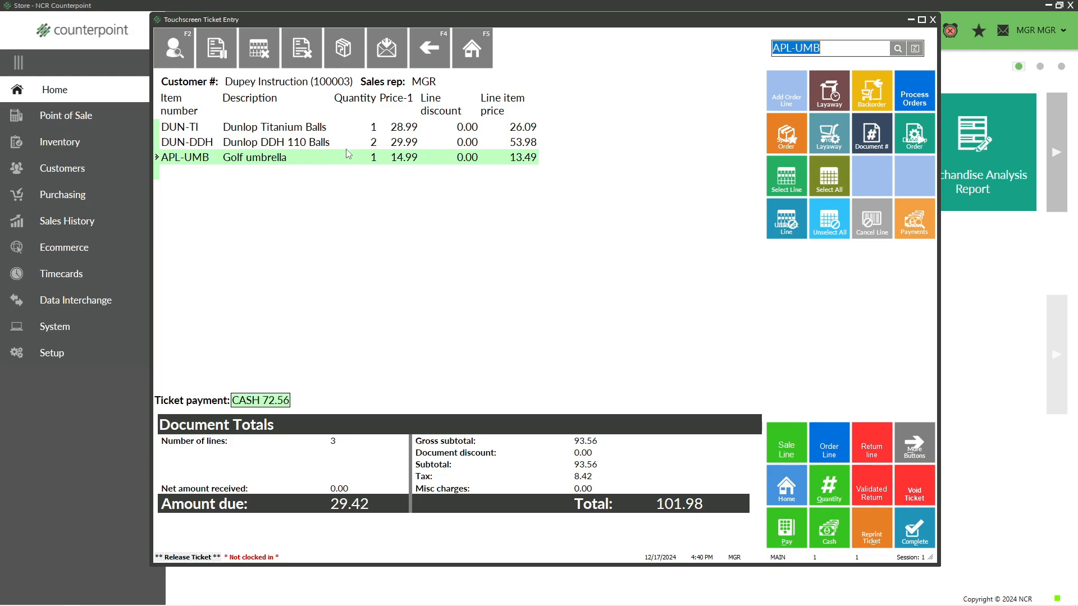
{"action": "left_click", "coordinate": [456, 176]}
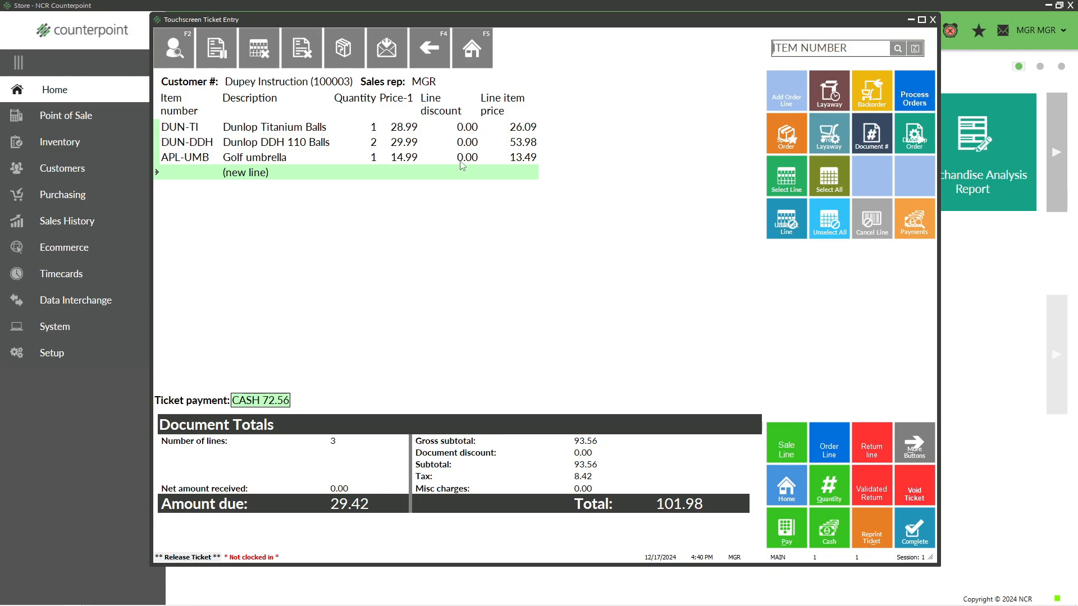
{"action": "left_click", "coordinate": [785, 528]}
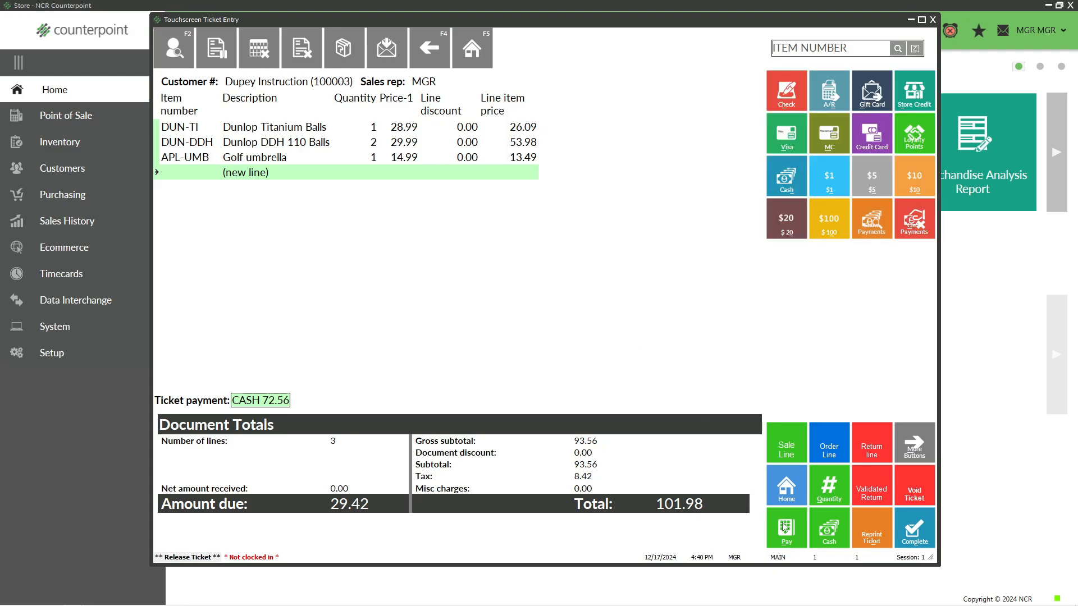
{"action": "left_click", "coordinate": [790, 179]}
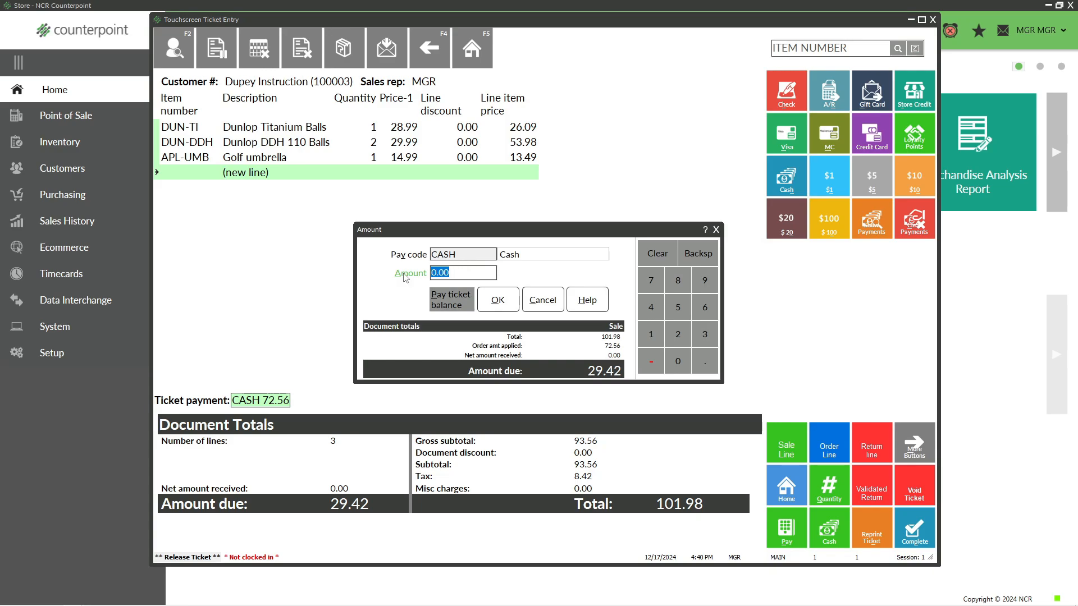
{"action": "left_click", "coordinate": [453, 300]}
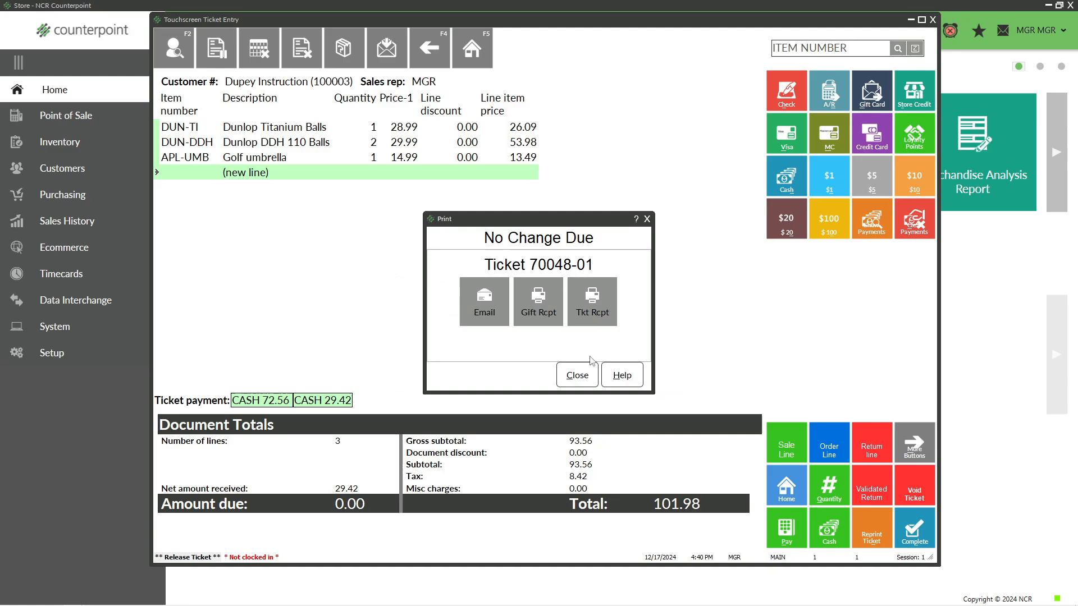
Preview the ticket receipt and finish the release ticket without printing.
{"action": "left_click", "coordinate": [598, 317]}
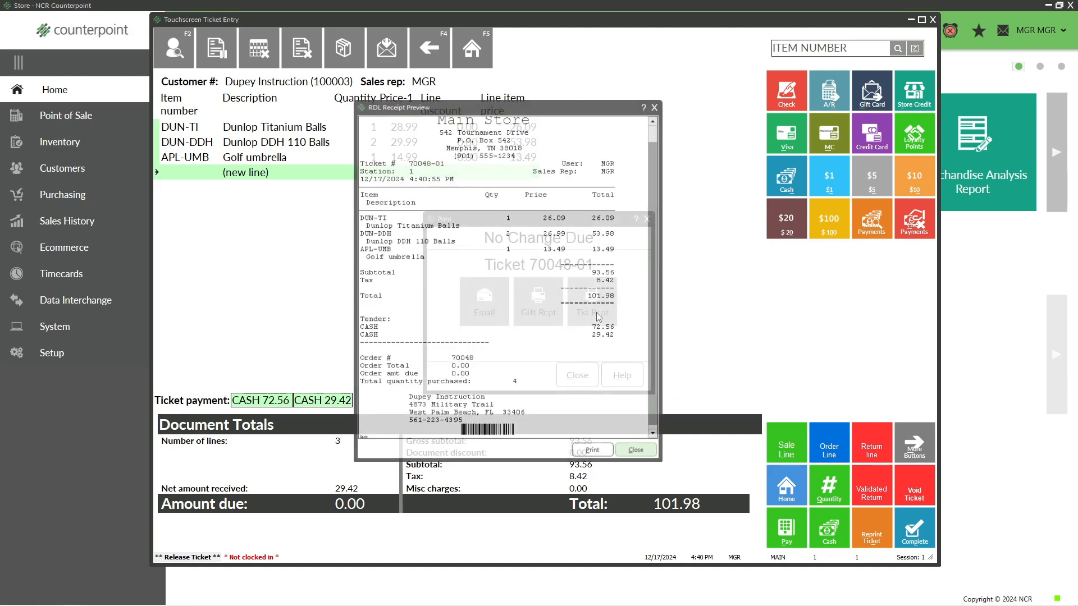
{"action": "left_click_drag", "start_coordinate": [553, 111], "coordinate": [509, 79]}
{"action": "left_click", "coordinate": [609, 421]}
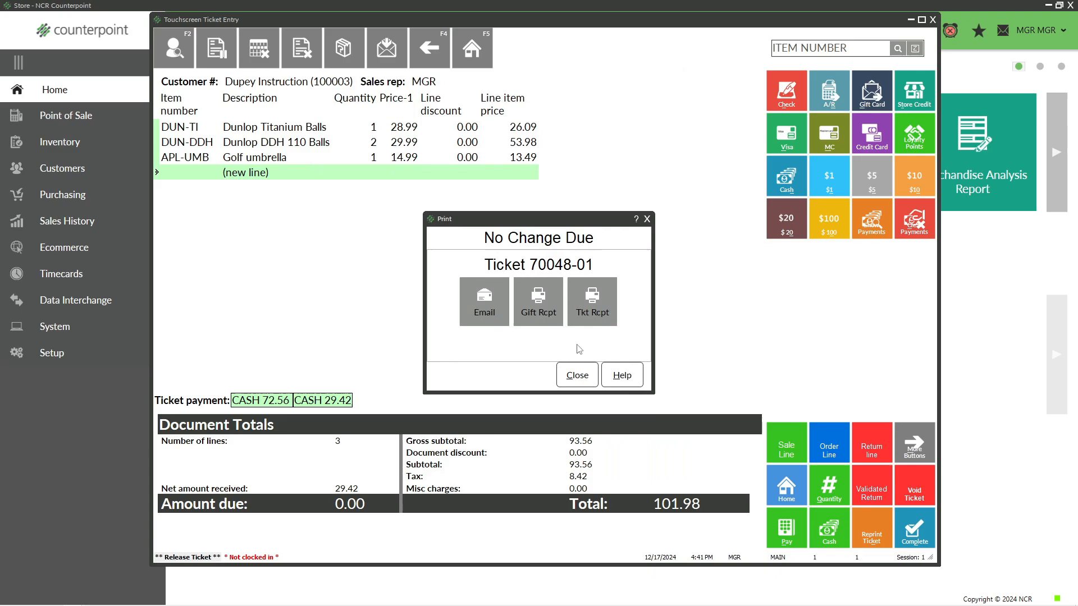
{"action": "left_click", "coordinate": [577, 375]}
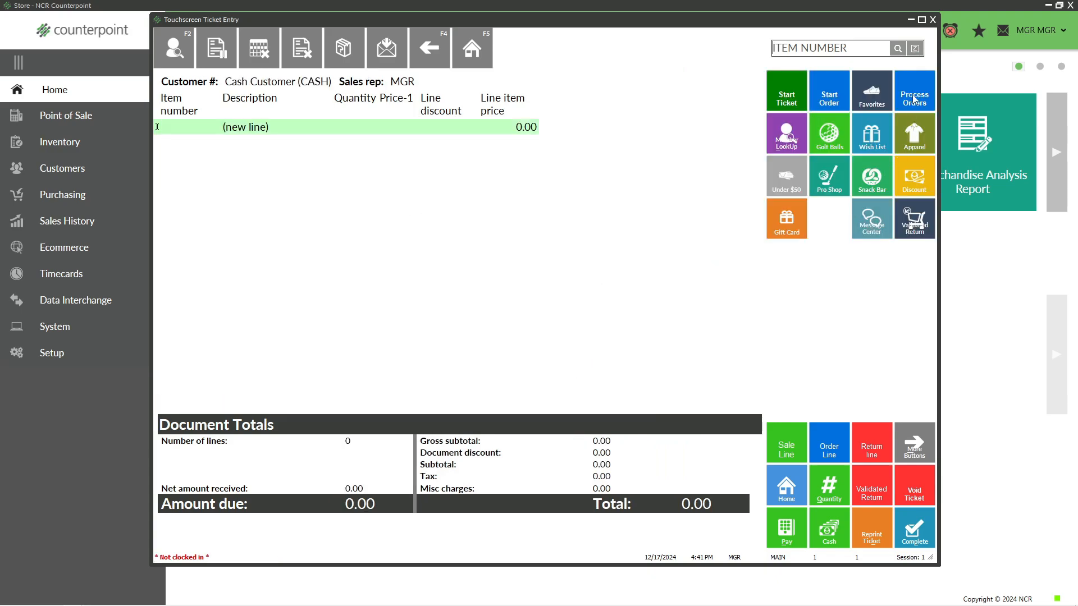
Review the activity log of the released Dupey Instruction order in Process Orders.
{"action": "left_click", "coordinate": [914, 99]}
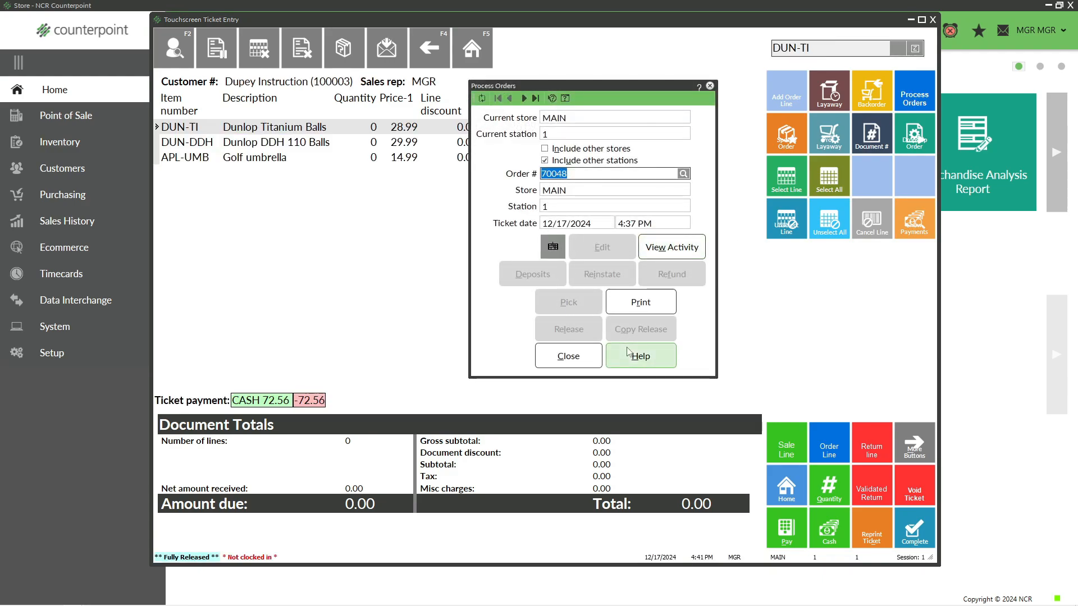
{"action": "left_click", "coordinate": [661, 250]}
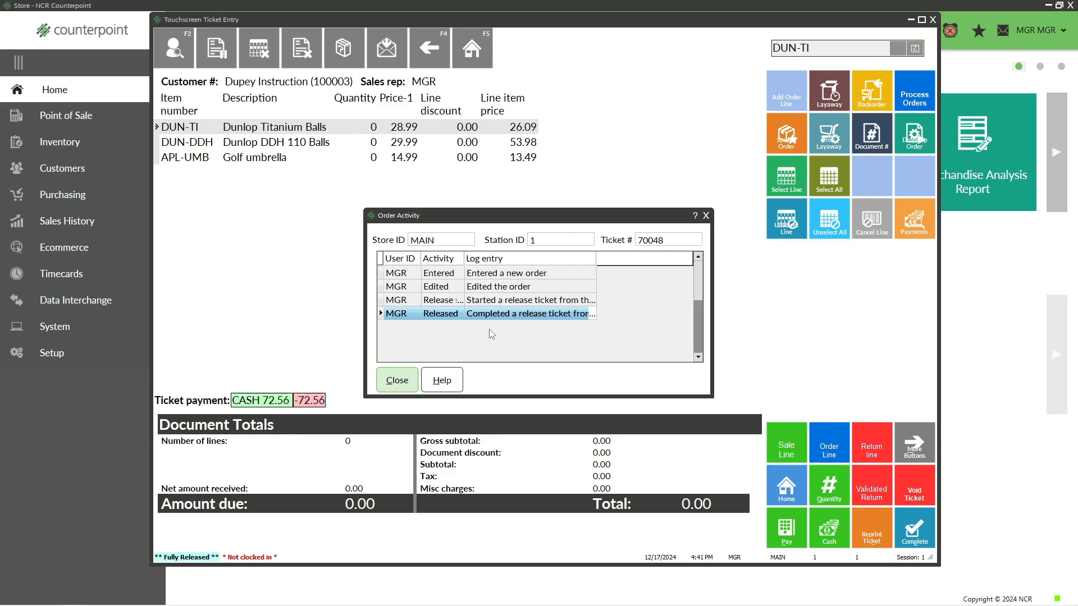
{"action": "left_click", "coordinate": [706, 216]}
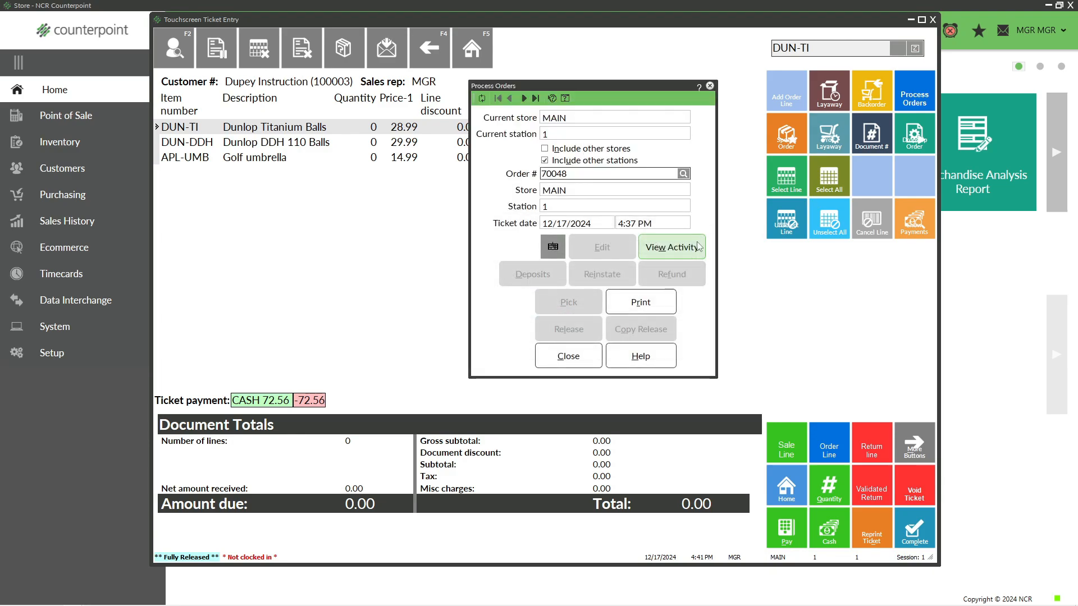
Look up the last cash-customer order dated 4/18/2021 and load it in Process Orders.
{"action": "left_click", "coordinate": [682, 173]}
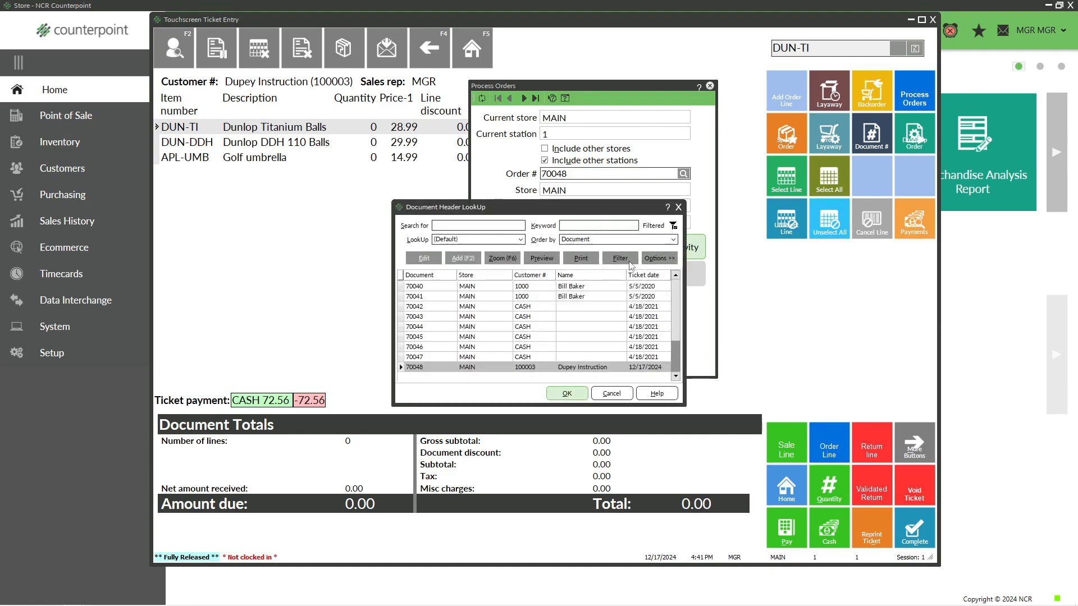
{"action": "left_click", "coordinate": [493, 356]}
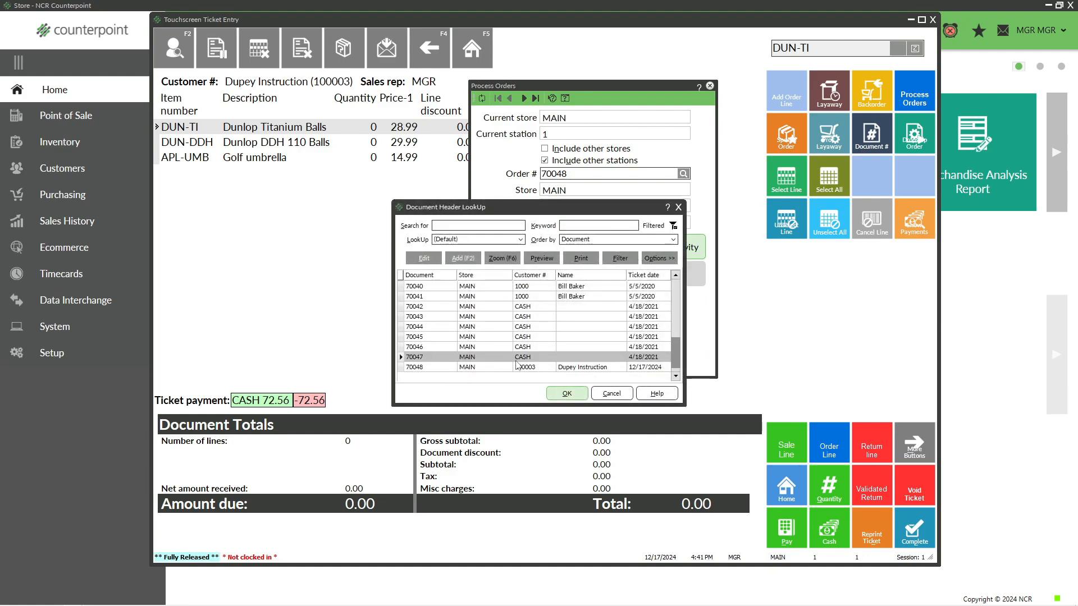
{"action": "left_click", "coordinate": [567, 393]}
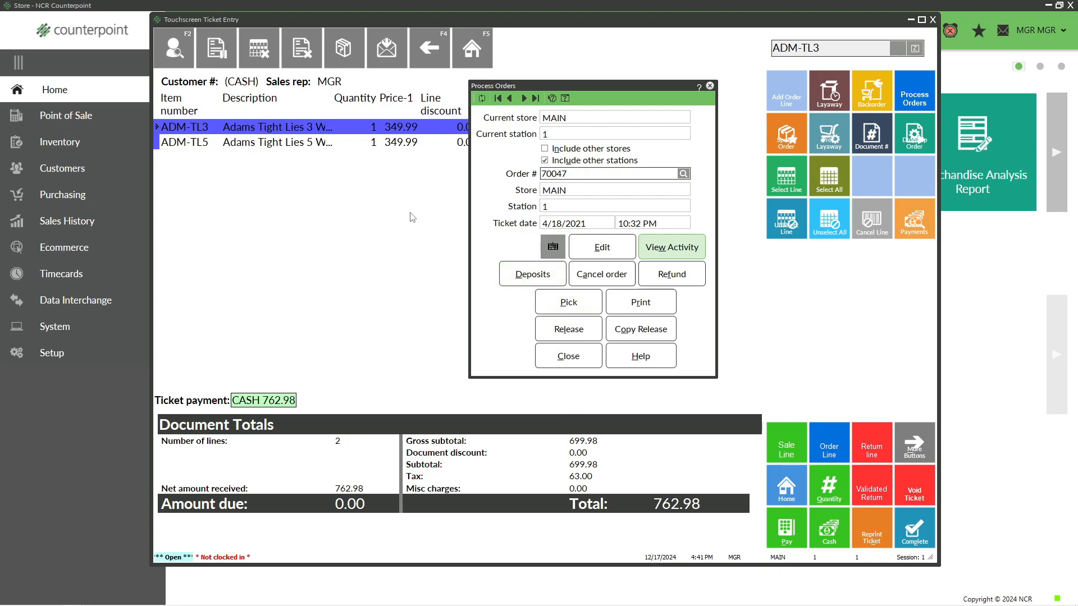
Cancel the loaded cash-customer order with the full 762.98 deposit refunded in cash, and exit without printing a receipt.
{"action": "left_click", "coordinate": [600, 275]}
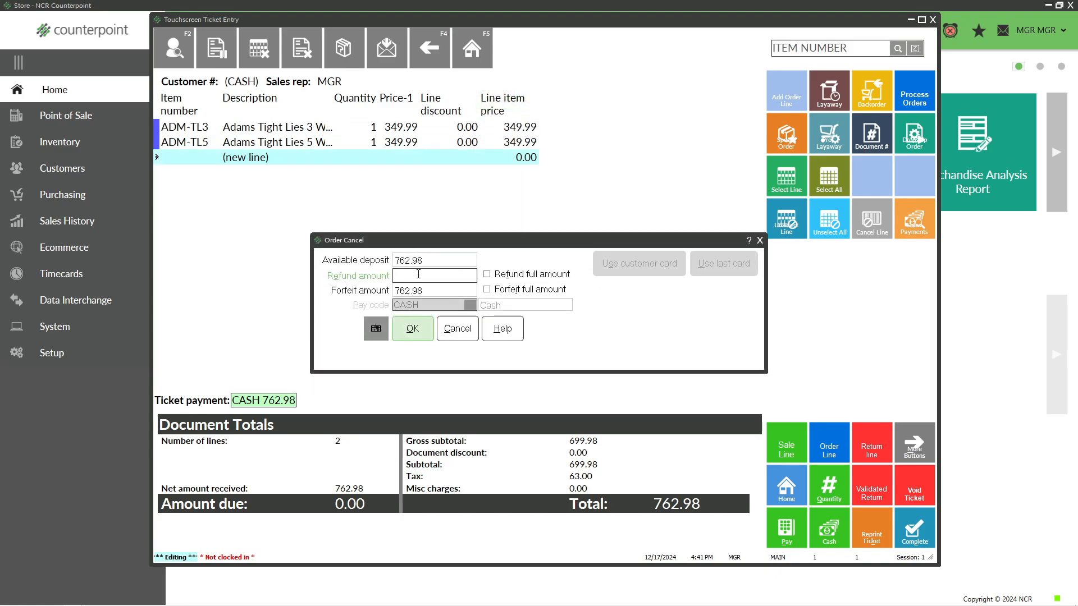
{"action": "left_click", "coordinate": [487, 275]}
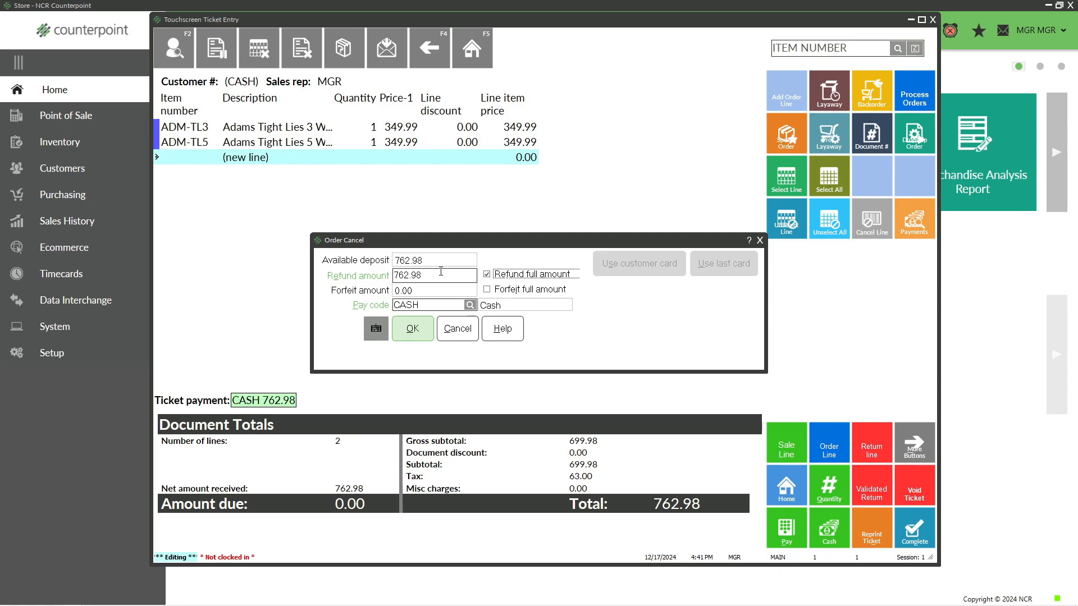
{"action": "left_click", "coordinate": [487, 289]}
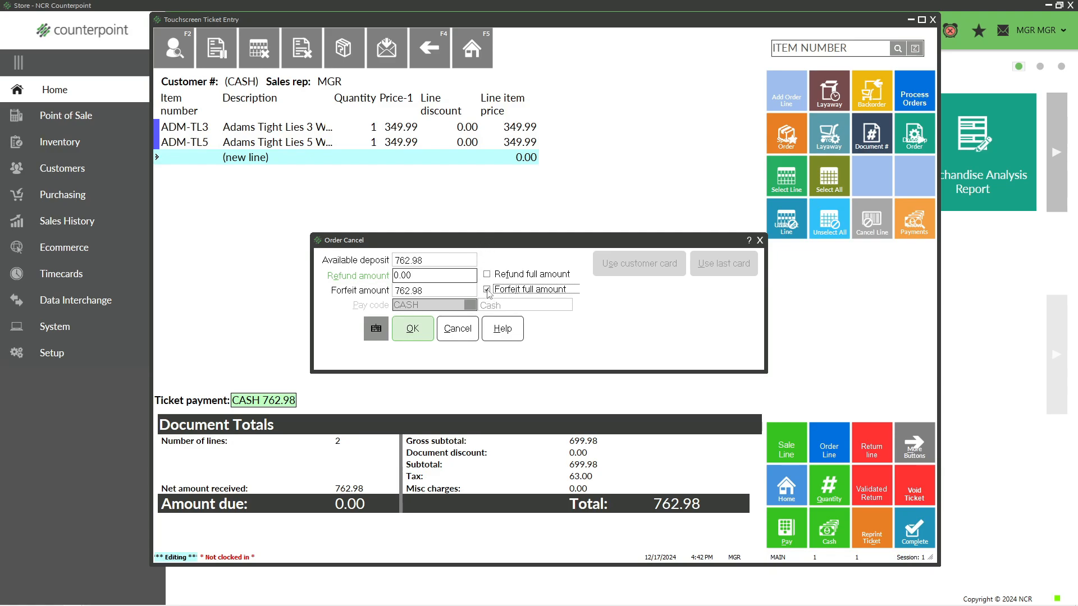
{"action": "left_click", "coordinate": [492, 275]}
{"action": "left_click", "coordinate": [486, 274]}
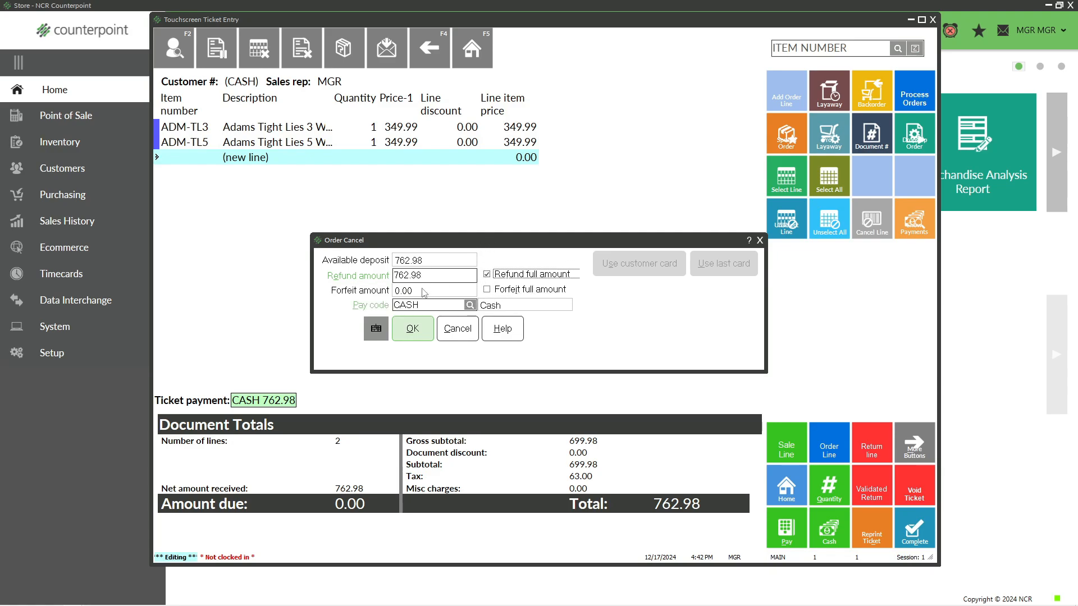
{"action": "left_click", "coordinate": [413, 329]}
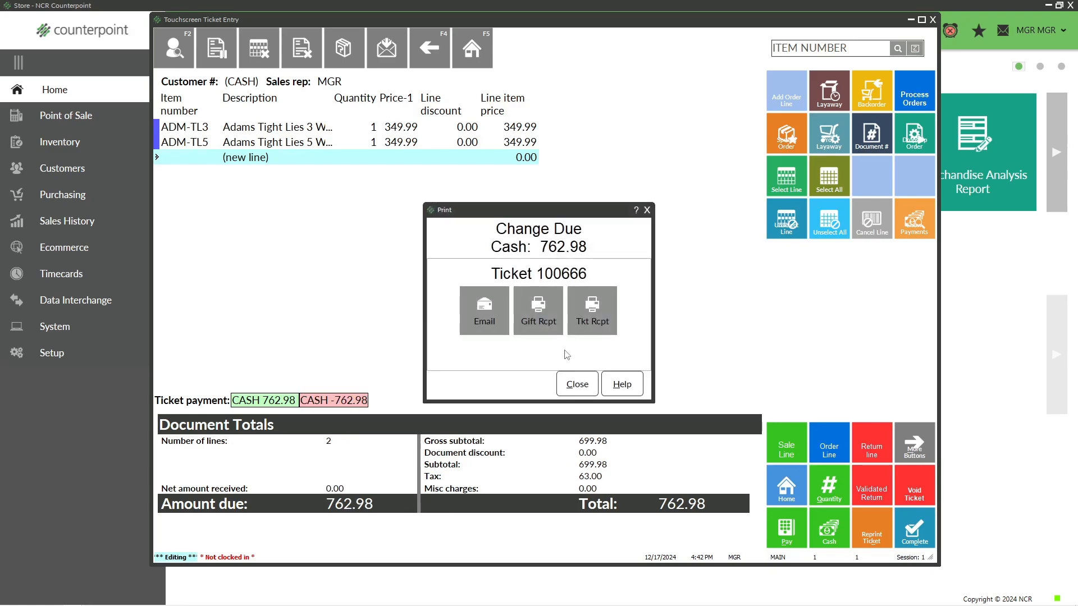
{"action": "left_click", "coordinate": [574, 384]}
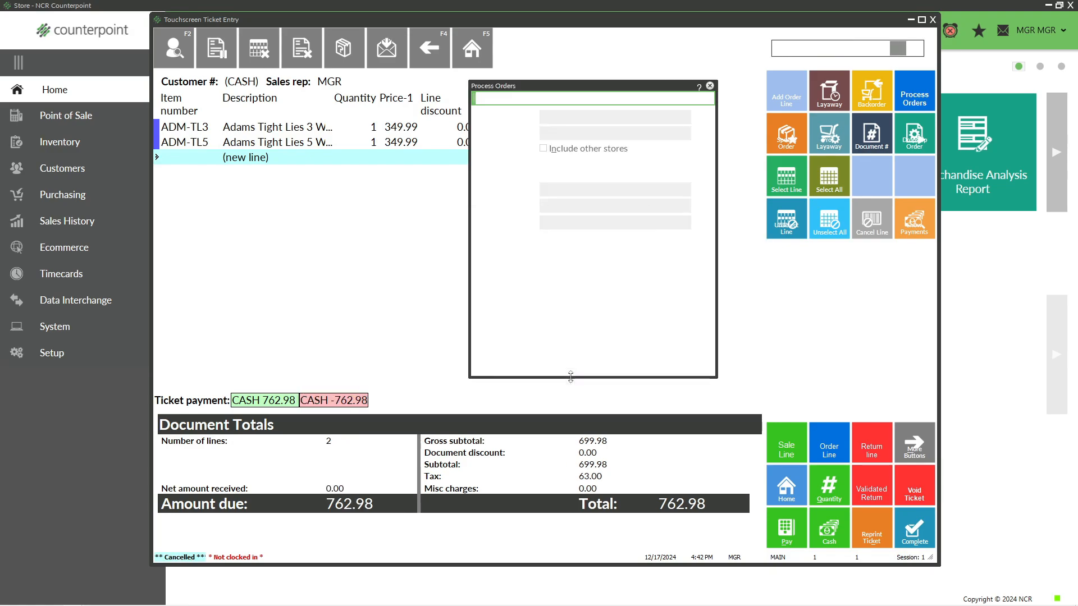
{"action": "left_click", "coordinate": [710, 86]}
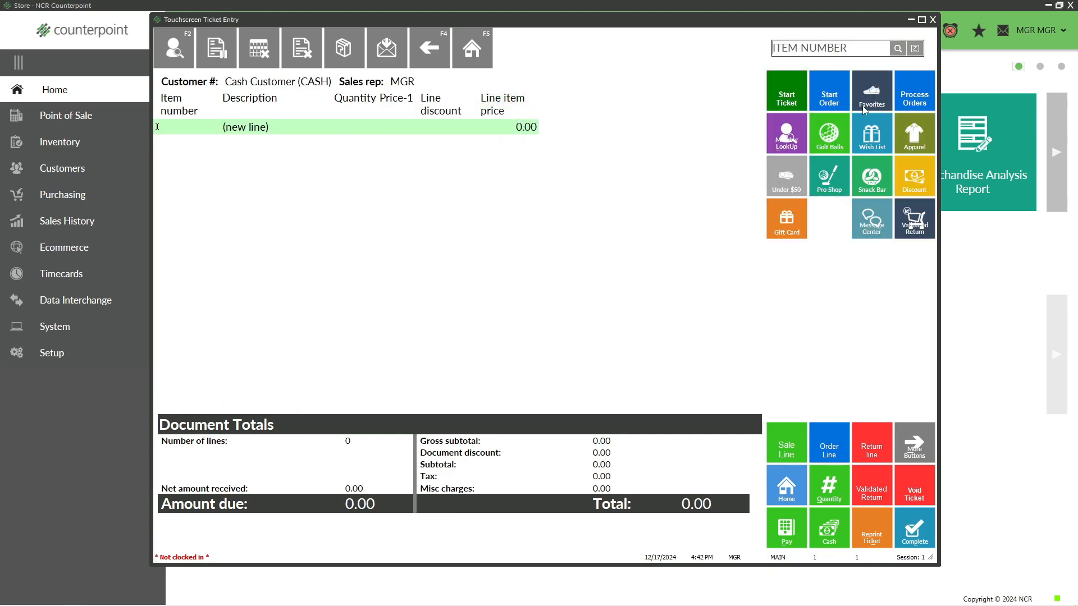
Bring up the pick list print options for the Adams SC Driver order in Process Orders, and exit without printing.
{"action": "left_click", "coordinate": [914, 97]}
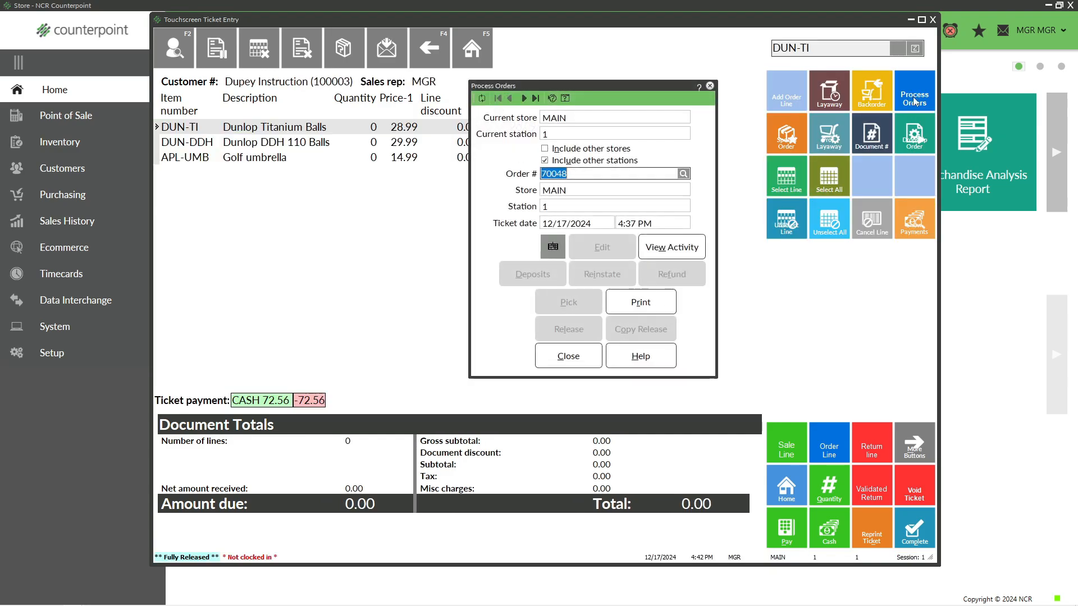
{"action": "left_click", "coordinate": [523, 98]}
{"action": "left_click", "coordinate": [524, 99]}
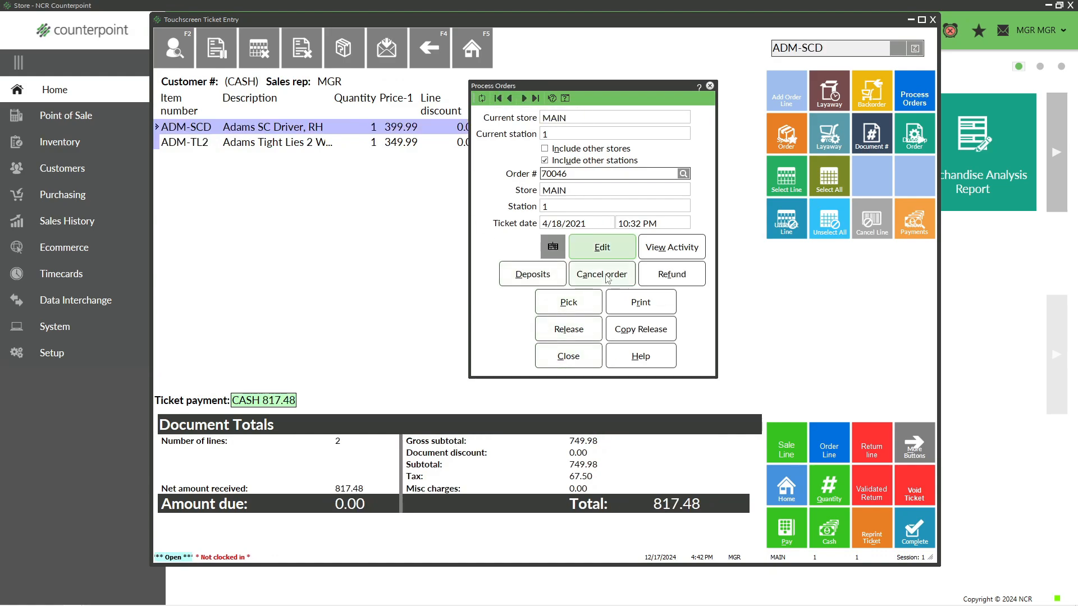
{"action": "left_click", "coordinate": [567, 303]}
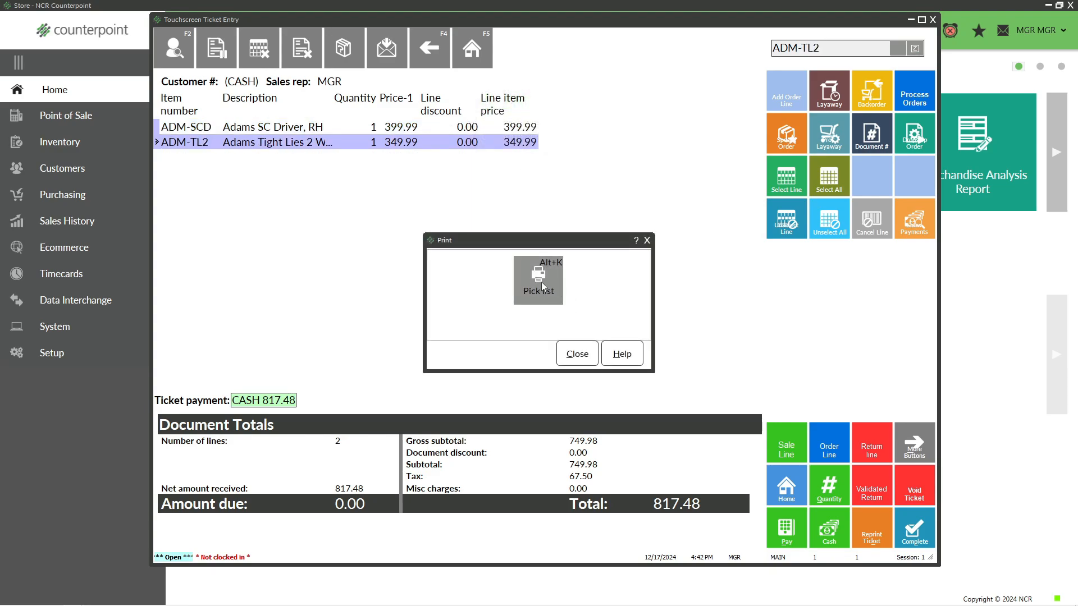
{"action": "left_click", "coordinate": [577, 353]}
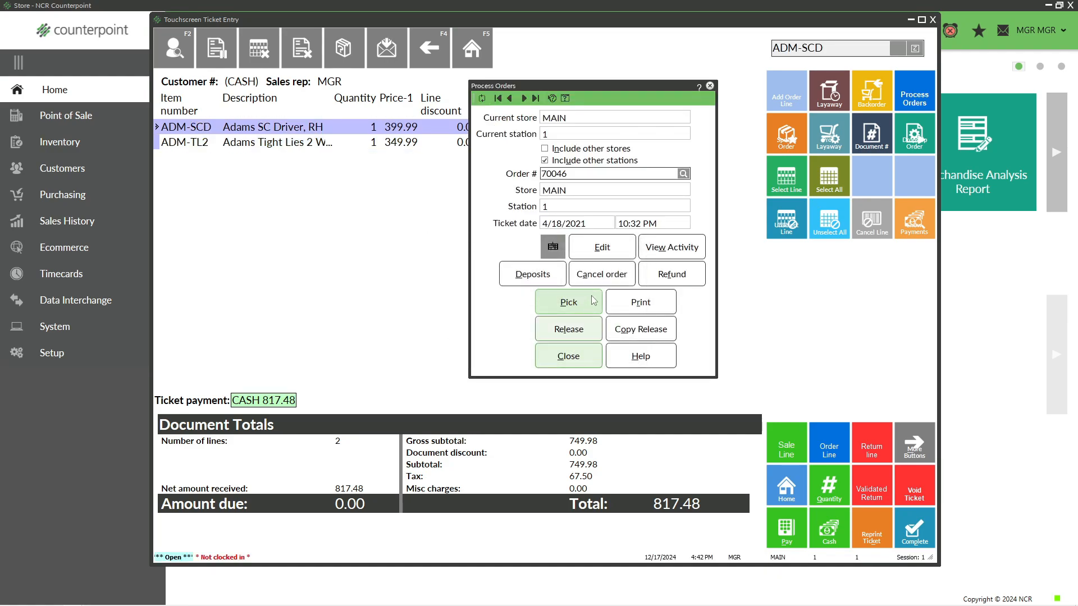
{"action": "left_click", "coordinate": [710, 86]}
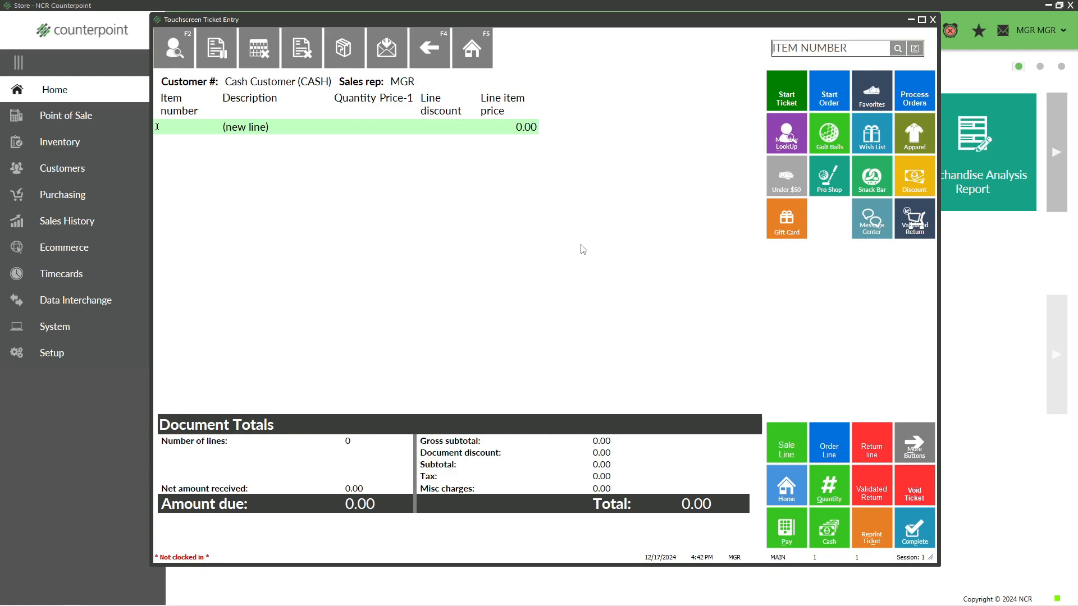